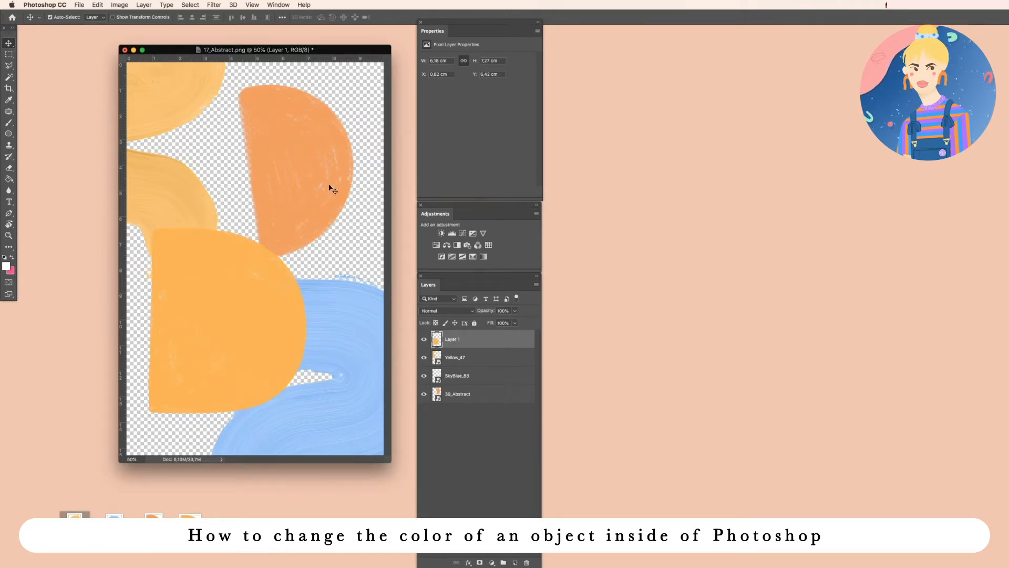
Slightly reposition the orange half-circle, the large yellow half-circle and the yellow brush strokes on the canvas.
mouse_move(312, 172)
mouse_down()
mouse_move(318, 180)
mouse_move(306, 176)
mouse_up()
drag(257, 280, 267, 263)
drag(164, 185, 172, 190)
drag(290, 158, 308, 179)
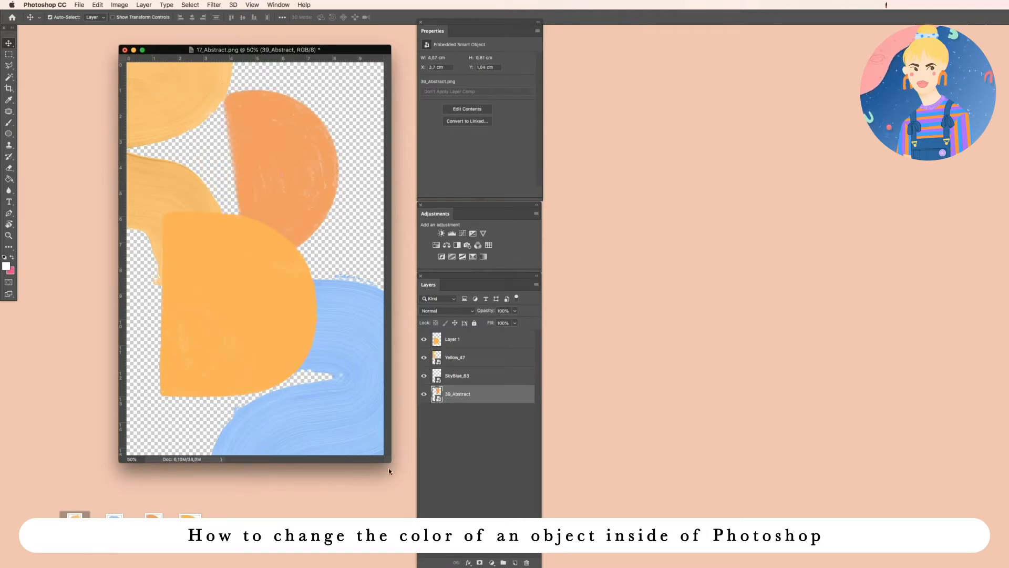
Add a Hue/Saturation adjustment layer directly above the orange half-circle's 39_Abstract layer.
drag(507, 566, 507, 474)
drag(417, 394, 414, 394)
click(424, 394)
click(424, 394)
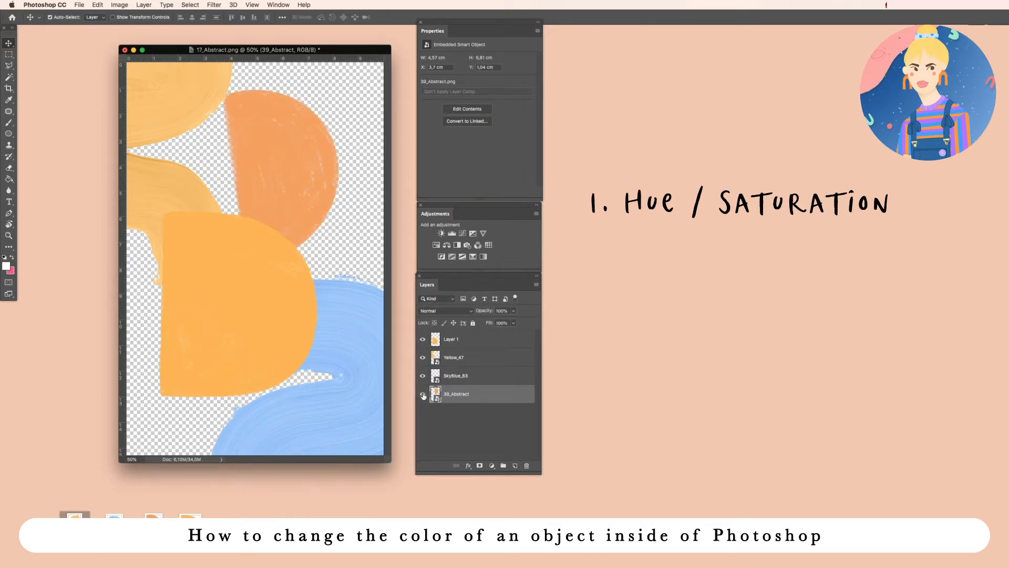
click(436, 246)
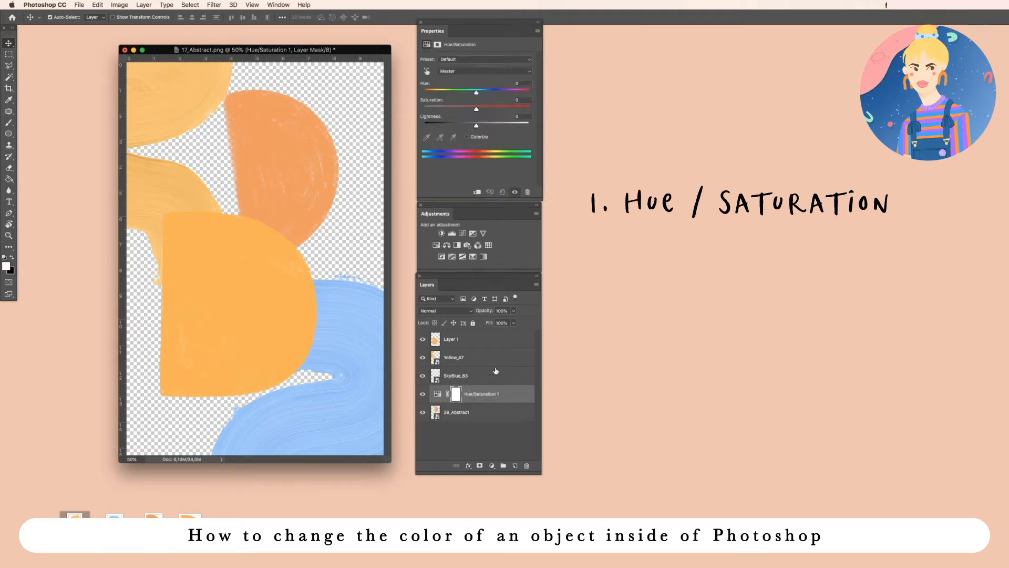
Clip the Hue/Saturation adjustment to the 39_Abstract layer so it affects only the orange half-circle.
click(422, 414)
click(422, 413)
alt+click(439, 401)
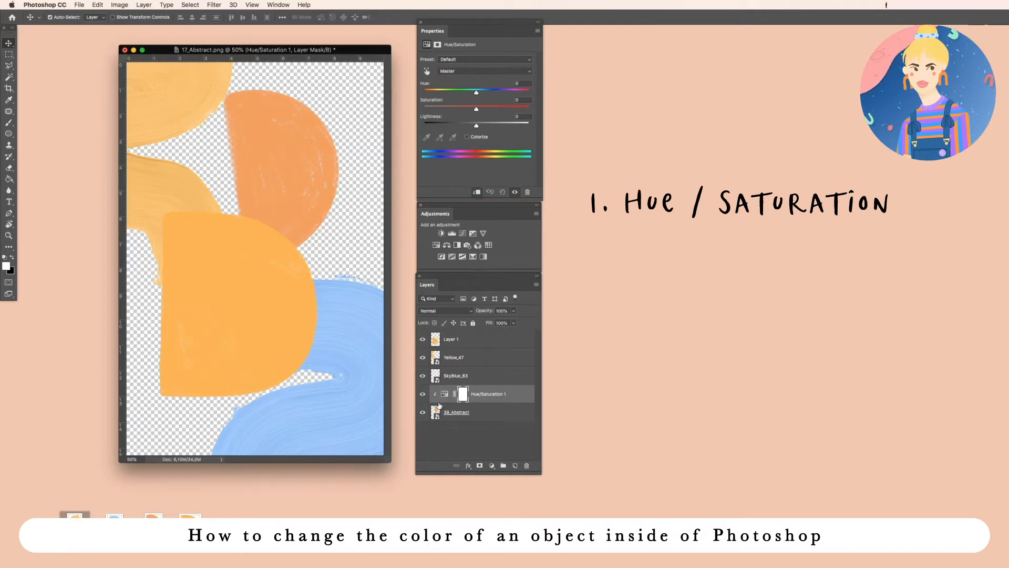
alt+click(438, 401)
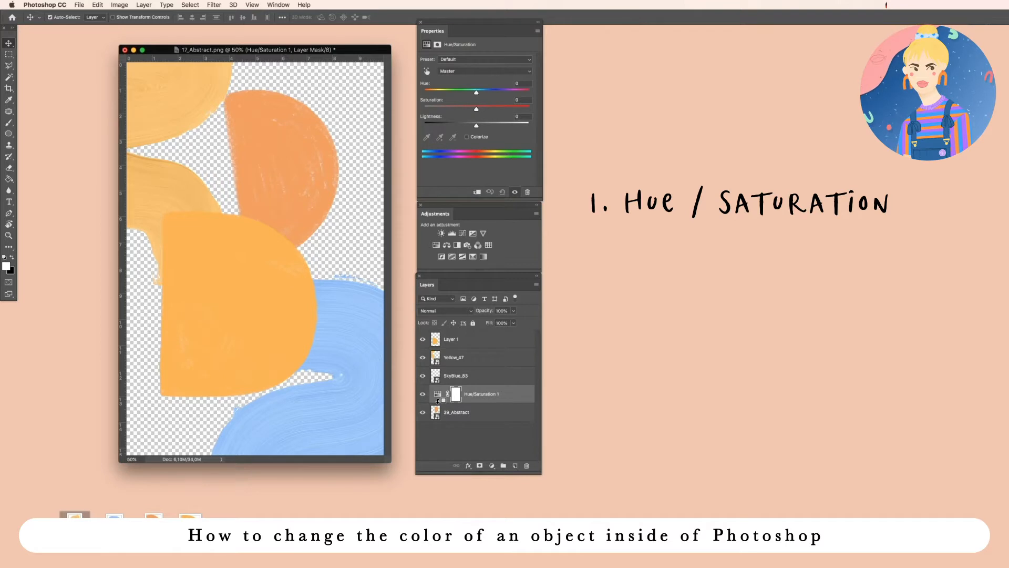
alt+click(438, 401)
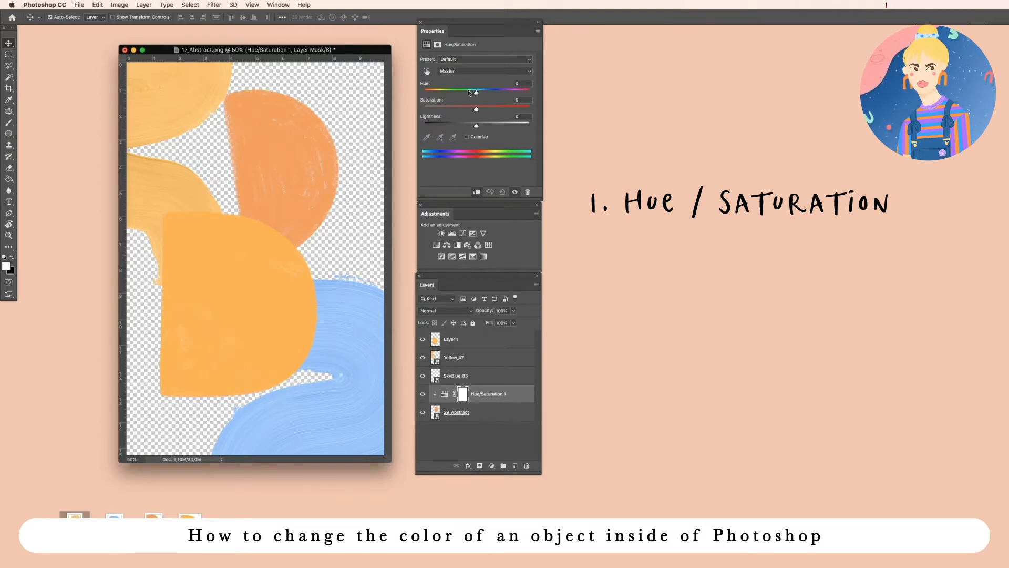
Set the adjustment's Master hue to -85 and saturation to +38, and raise the Reds hue to shift the half-circle to pink.
drag(476, 92, 445, 94)
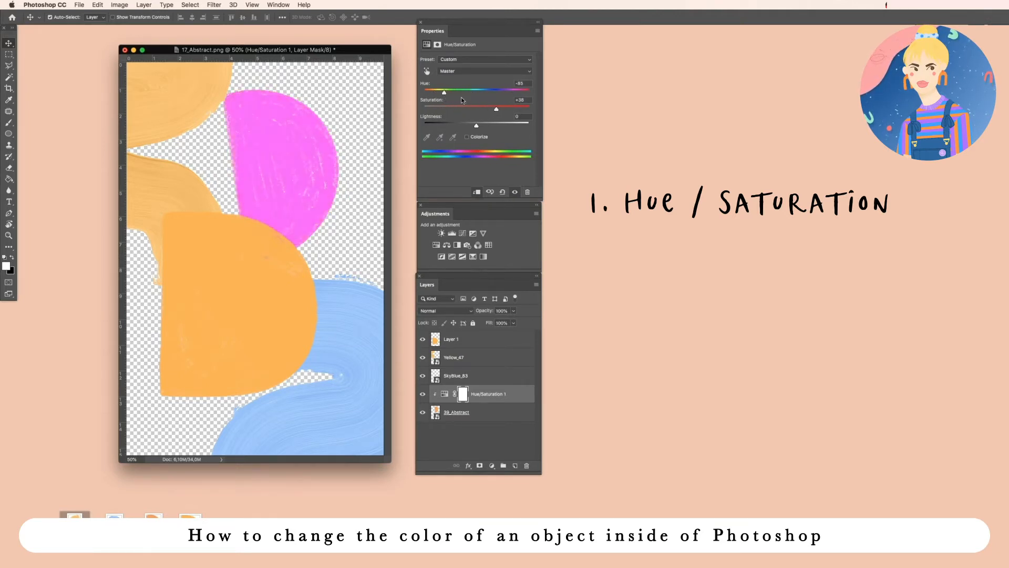
click(483, 58)
click(485, 58)
click(477, 70)
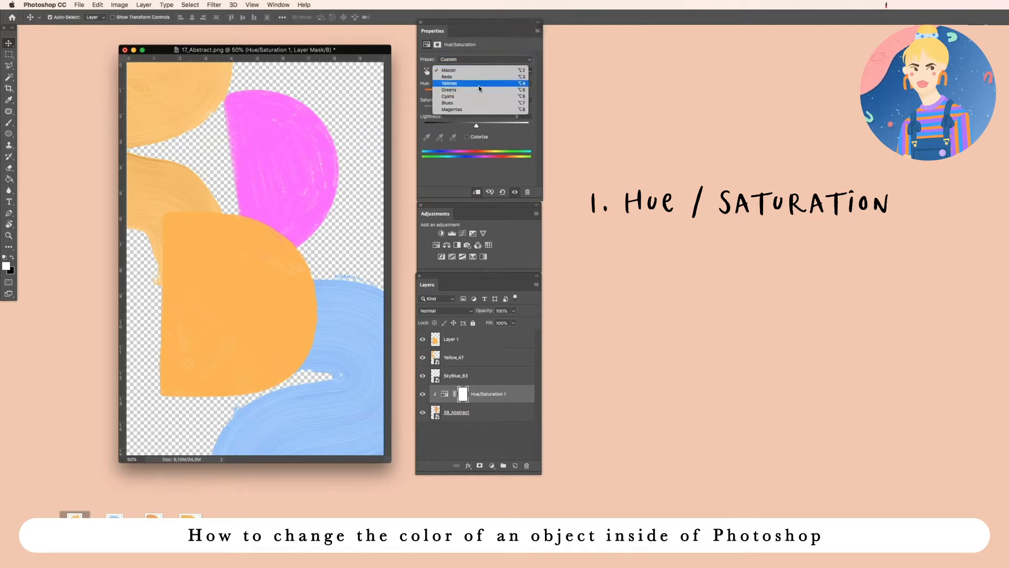
click(474, 77)
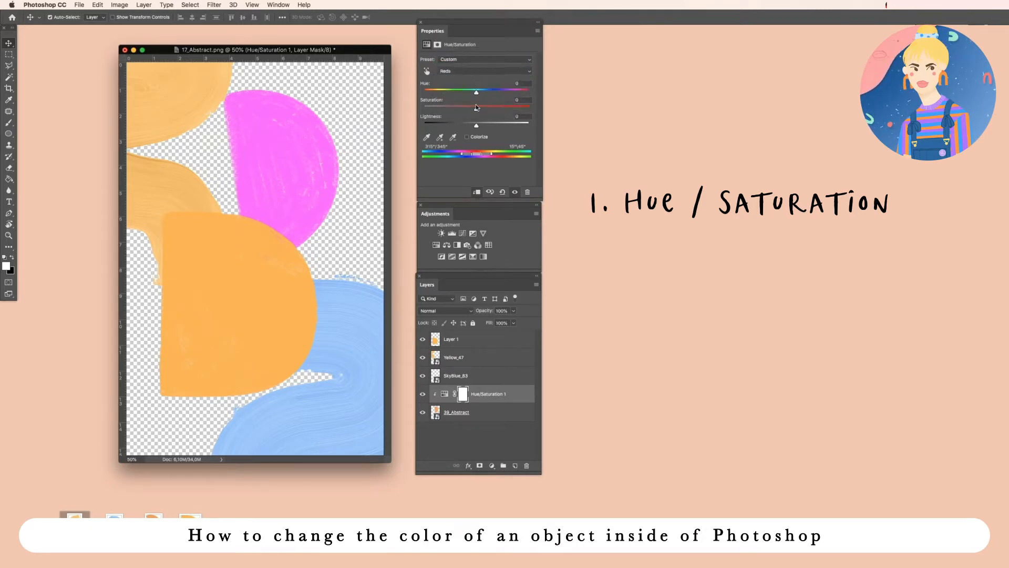
drag(465, 93, 501, 94)
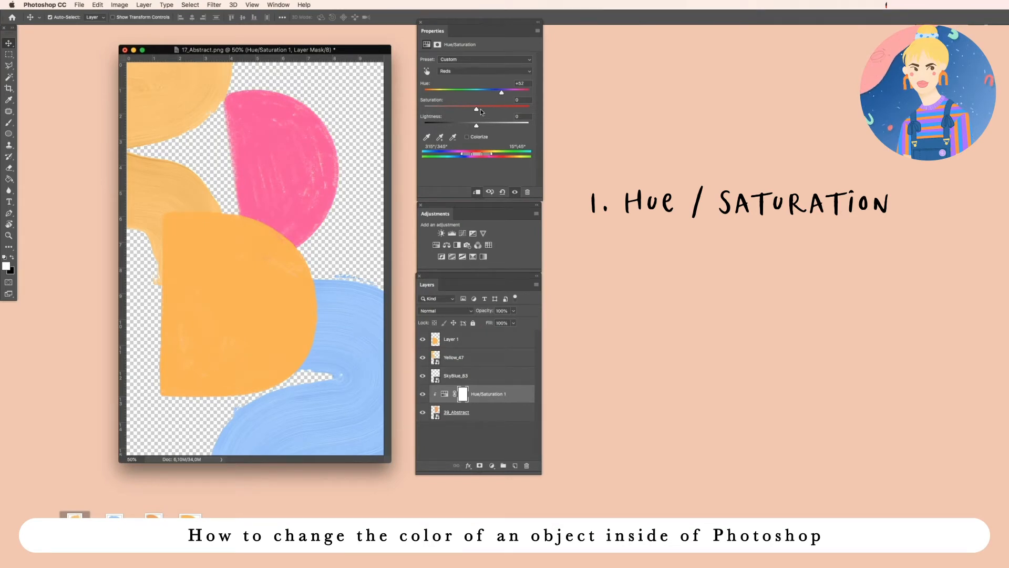
Set the Greens hue to -18 and raise the Master hue far enough to recolor the half-circle bright blue.
click(468, 70)
click(467, 83)
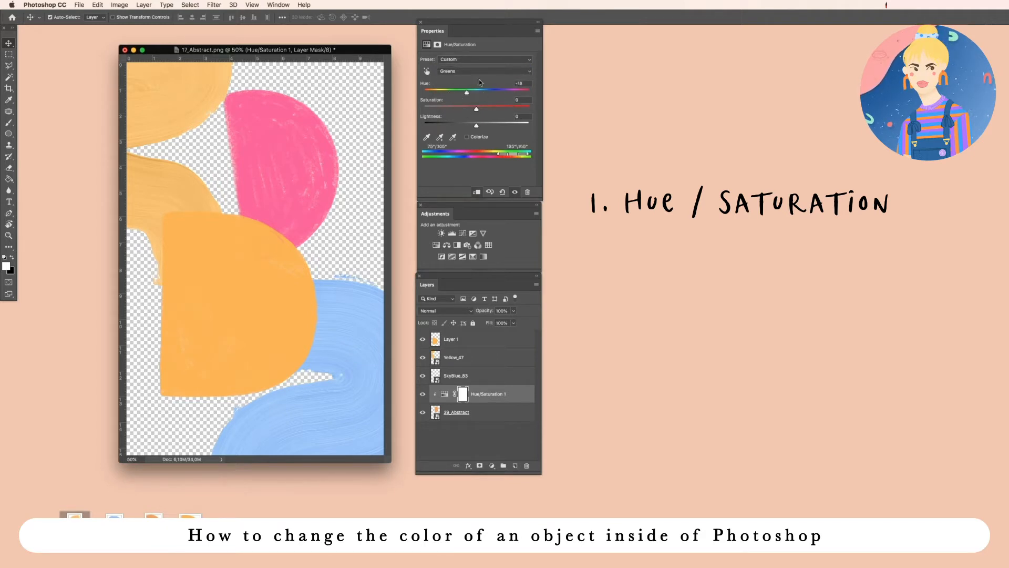
click(480, 71)
click(472, 50)
drag(471, 93, 521, 92)
click(471, 382)
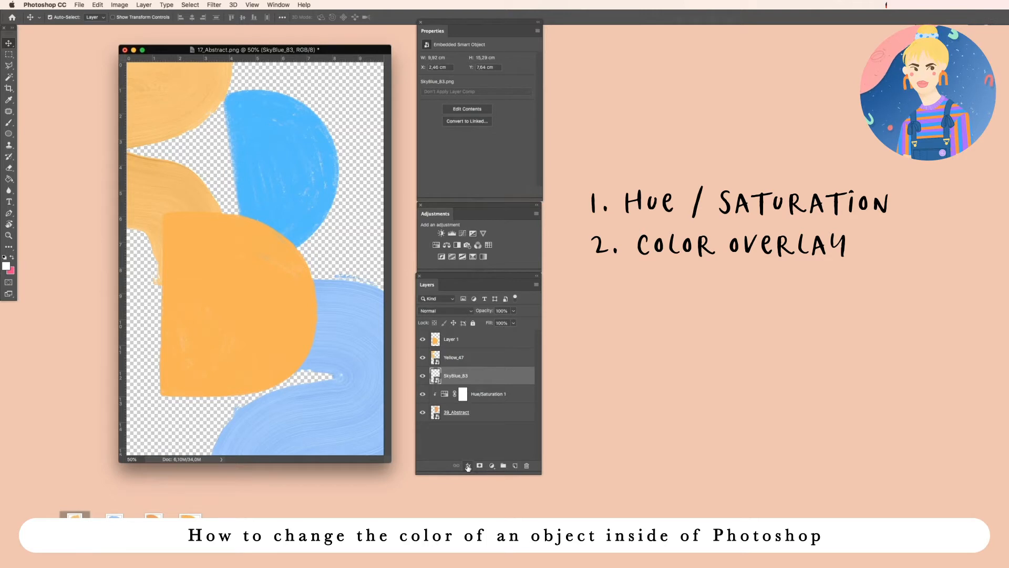
click(423, 376)
click(423, 375)
Add a Color Overlay effect to Layer 1, the large yellow half-circle, keeping the artwork in view behind the dialog.
click(274, 320)
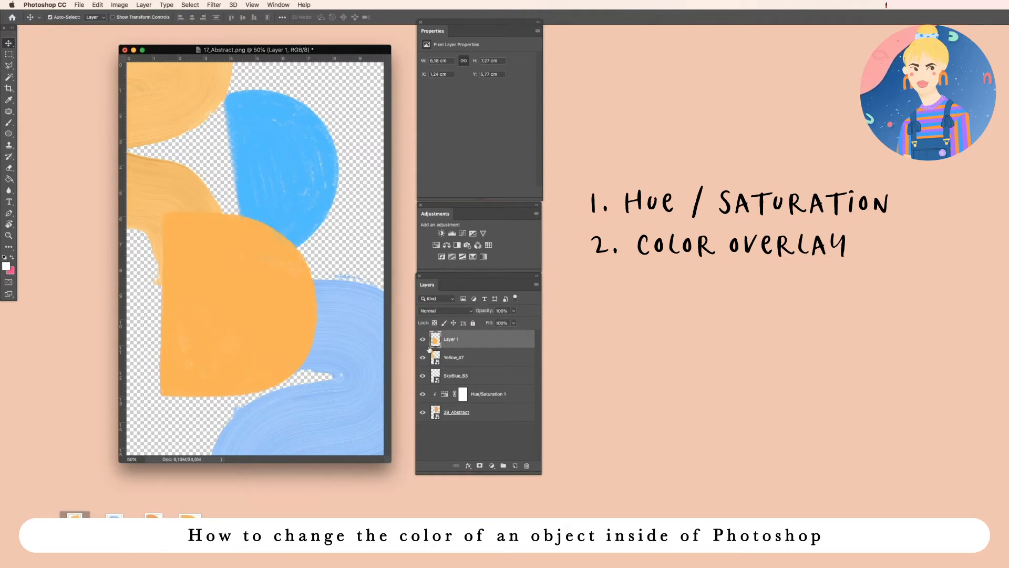
click(468, 467)
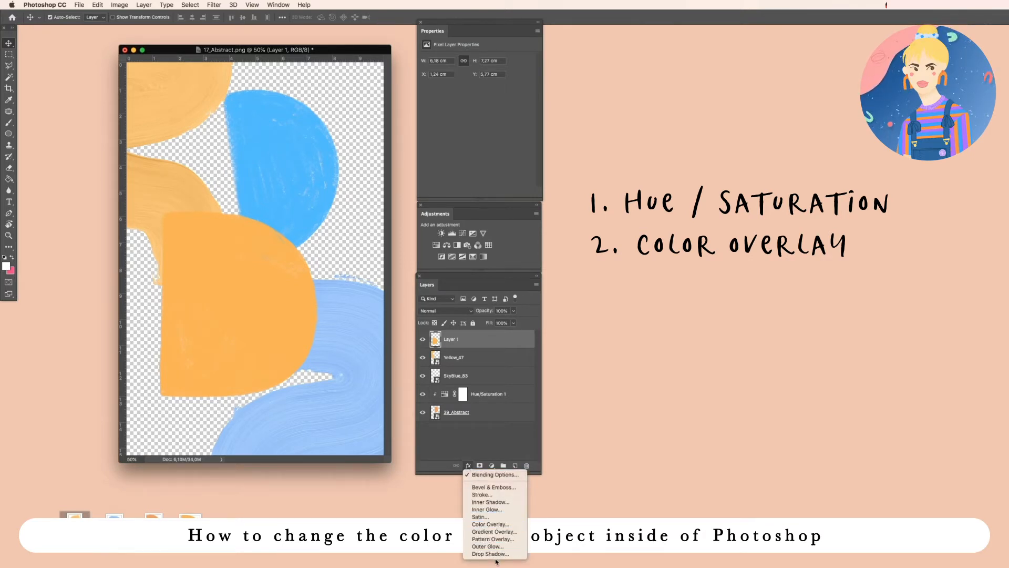
click(491, 524)
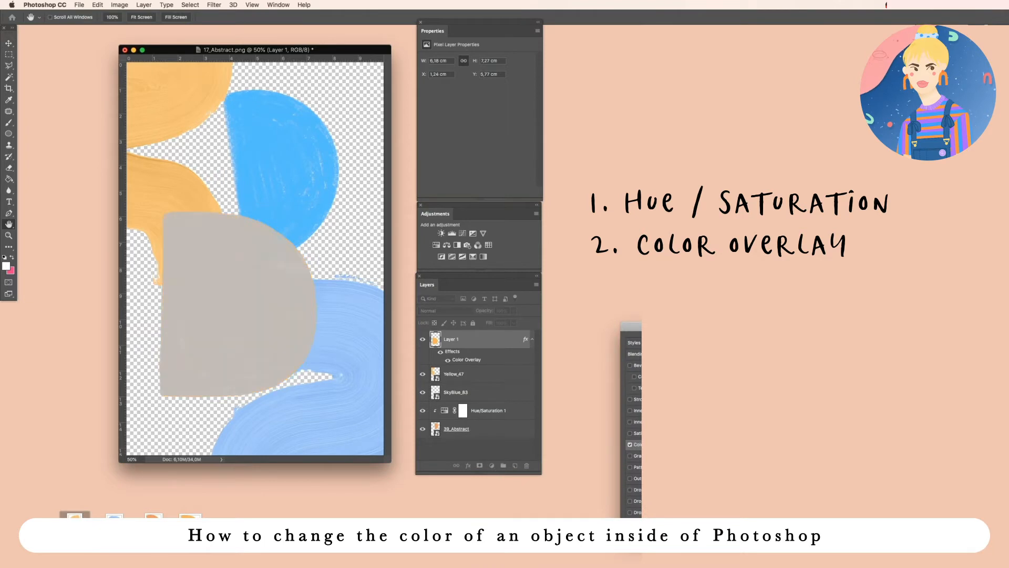
drag(386, 150, 203, 30)
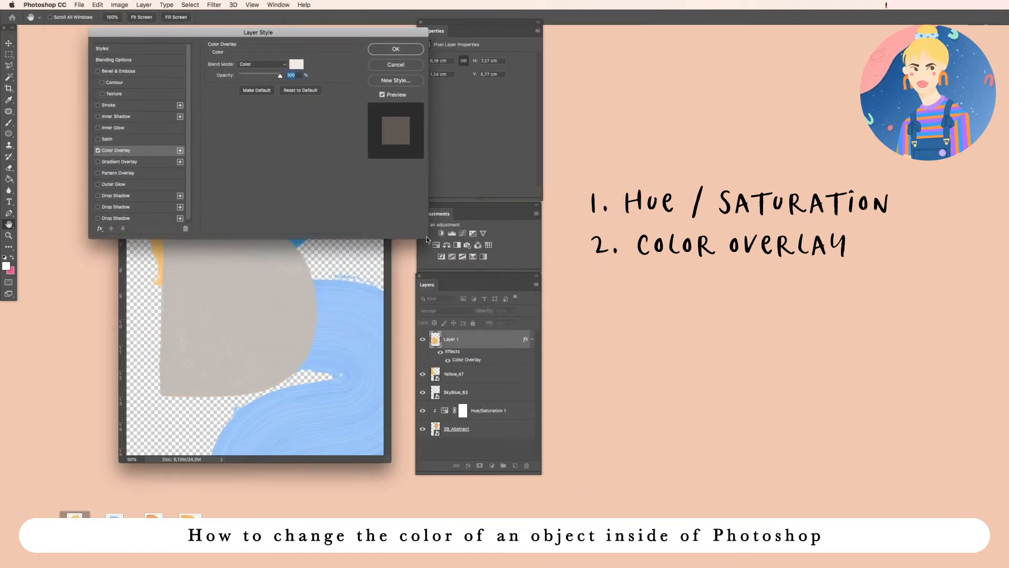
mouse_move(293, 33)
mouse_down()
mouse_move(265, 36)
mouse_move(279, 23)
mouse_up()
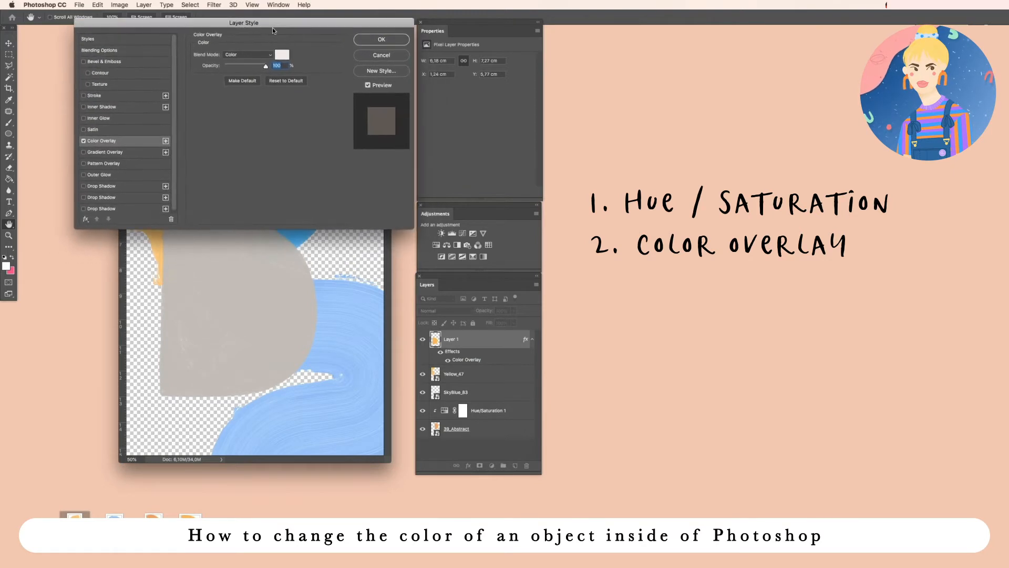
click(283, 55)
drag(623, 286, 353, 241)
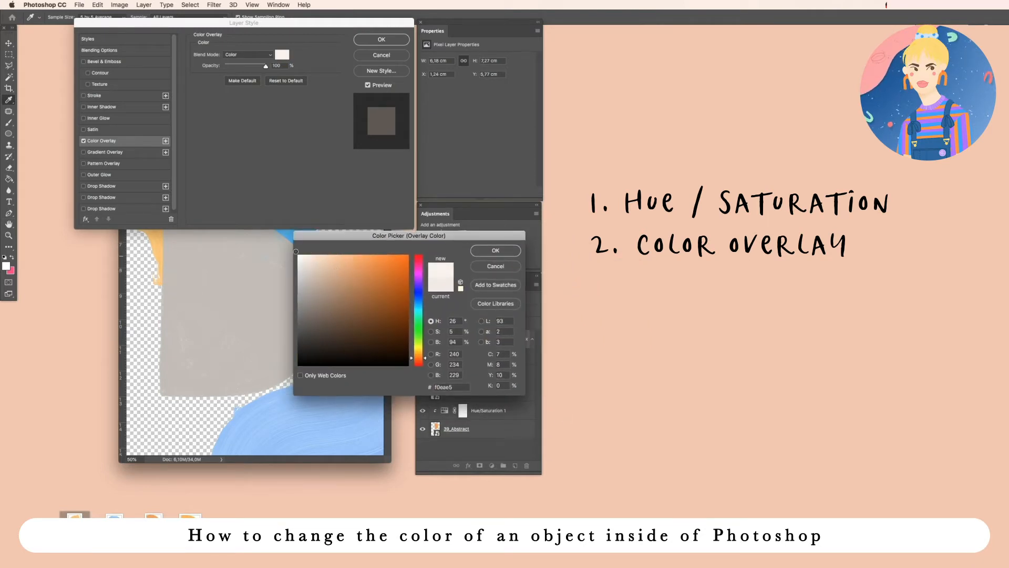
click(387, 266)
drag(387, 266, 341, 268)
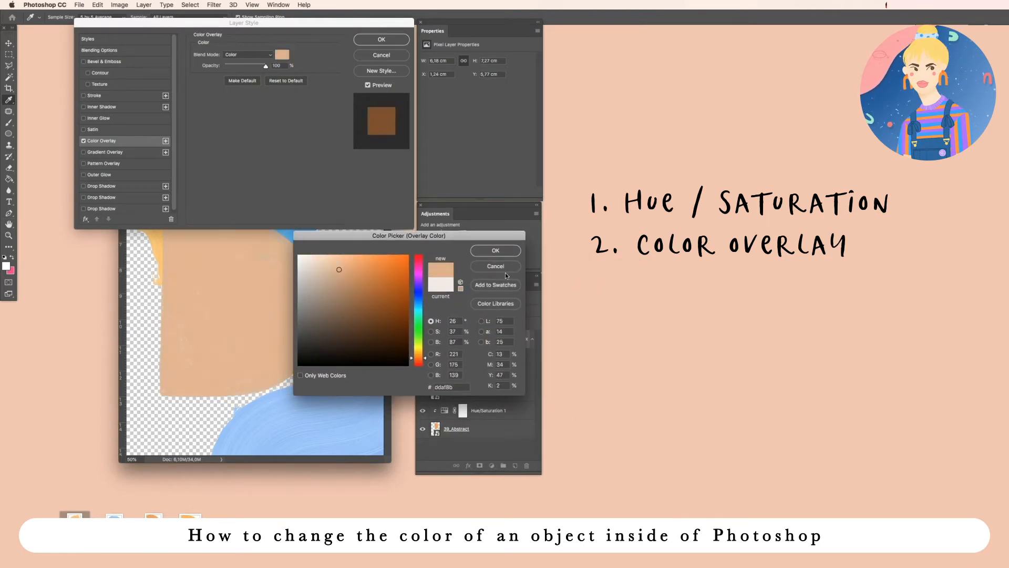
click(501, 267)
Set the blend mode of Layer 1's color overlay to Normal, after trying Difference.
click(258, 56)
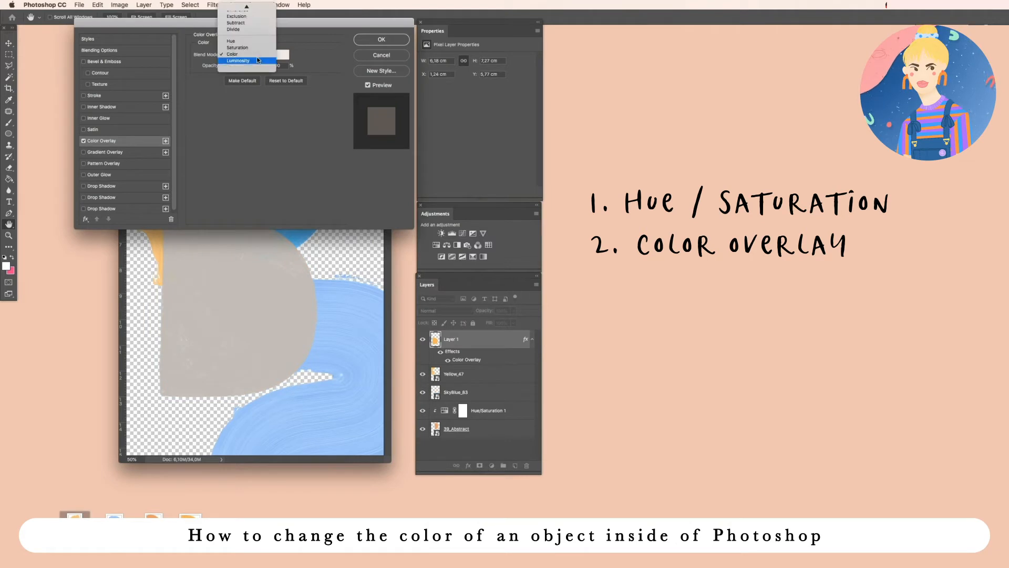
drag(302, 23, 332, 92)
click(277, 125)
scroll(277, 126, up, 3)
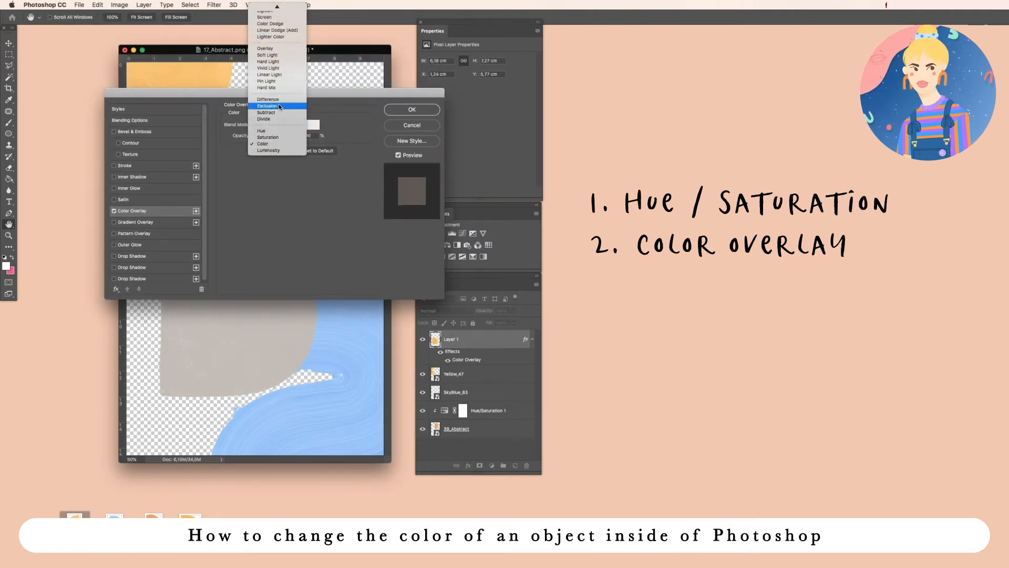
click(277, 126)
click(278, 124)
scroll(278, 121, up, 3)
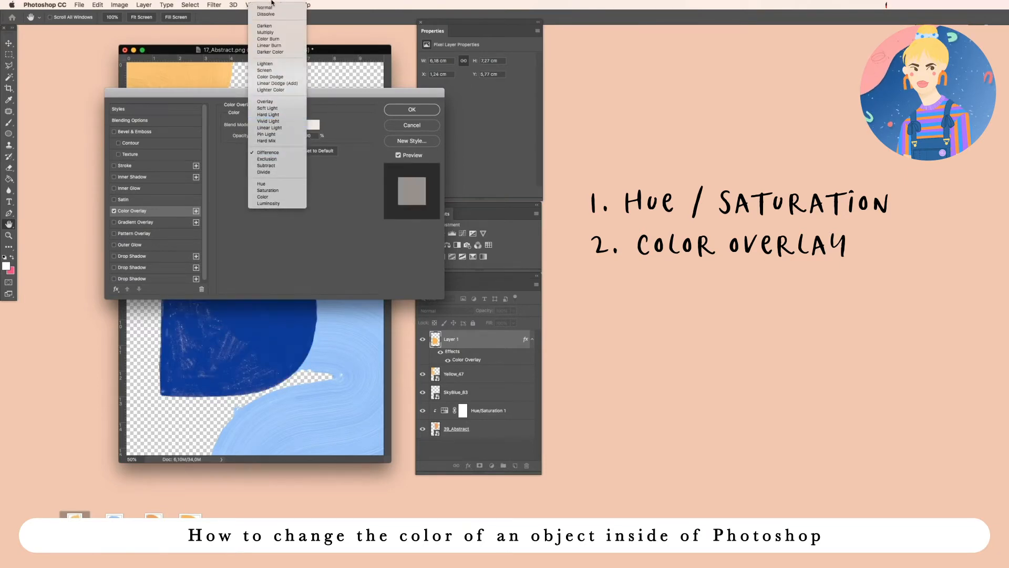
click(271, 8)
Set the overlay color of the large half-circle to muted teal-blue #598492.
drag(317, 95, 256, 52)
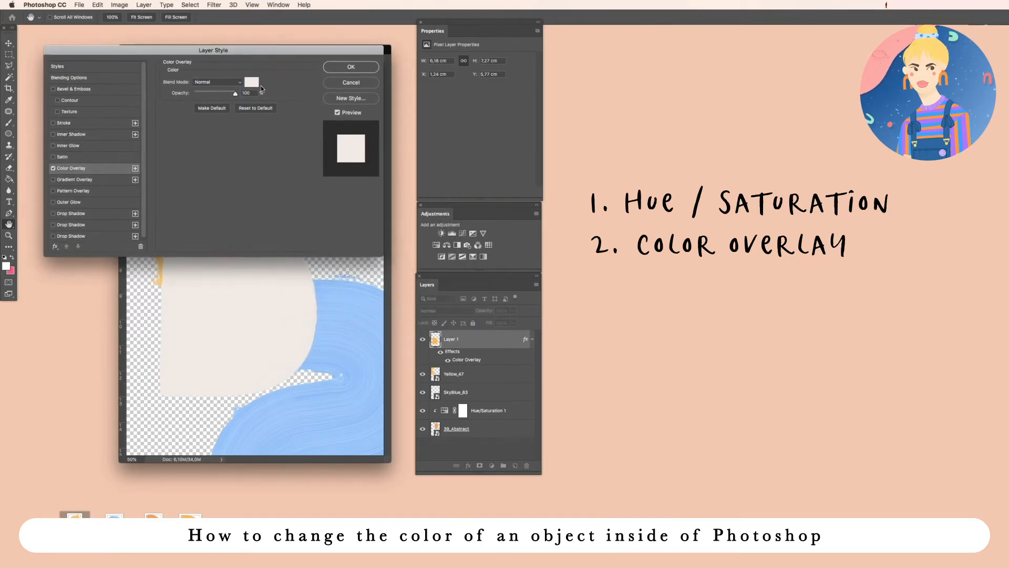
click(251, 83)
drag(348, 233, 327, 102)
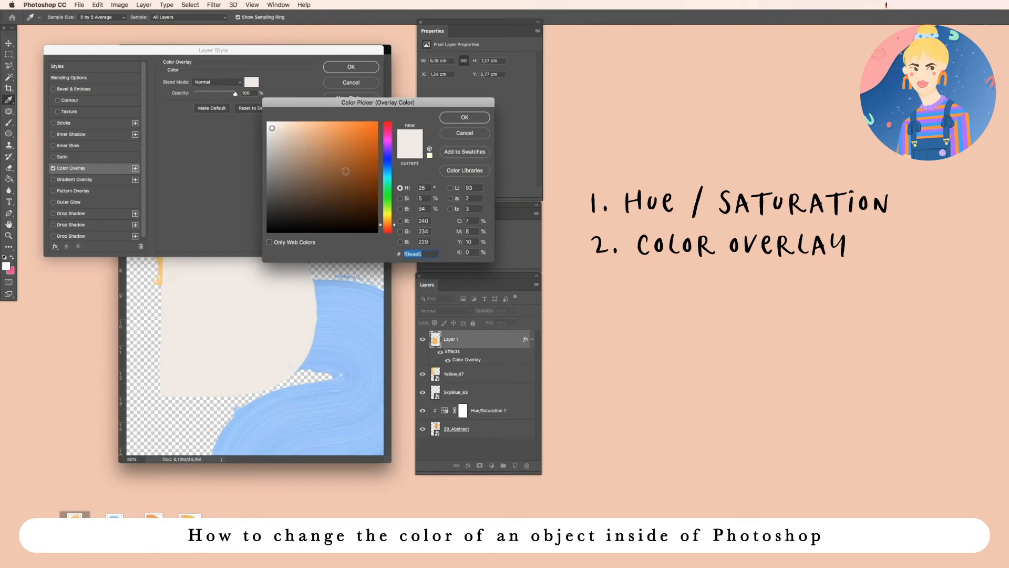
click(315, 171)
click(345, 184)
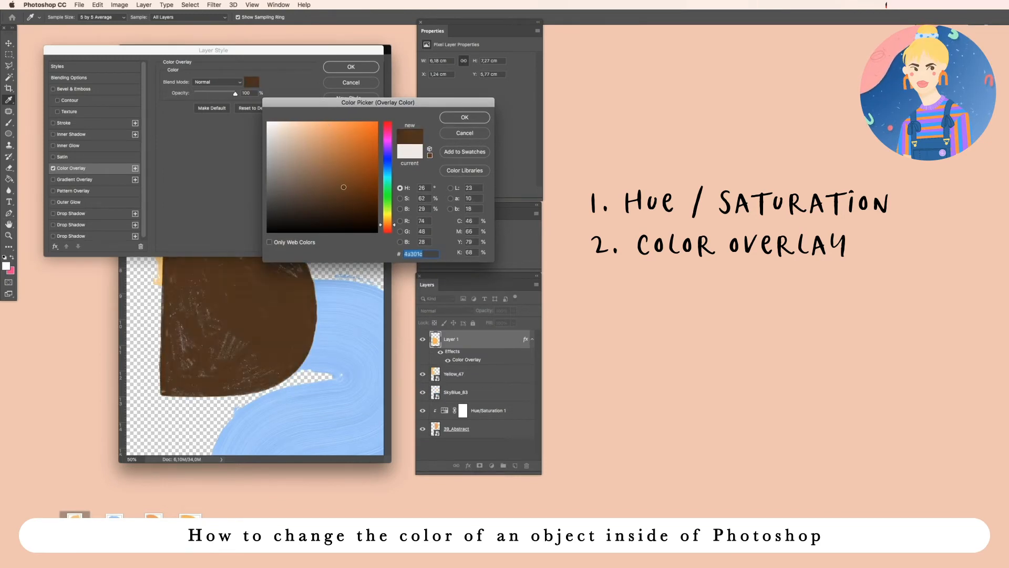
mouse_move(345, 186)
mouse_down()
mouse_move(361, 144)
mouse_move(319, 202)
mouse_up()
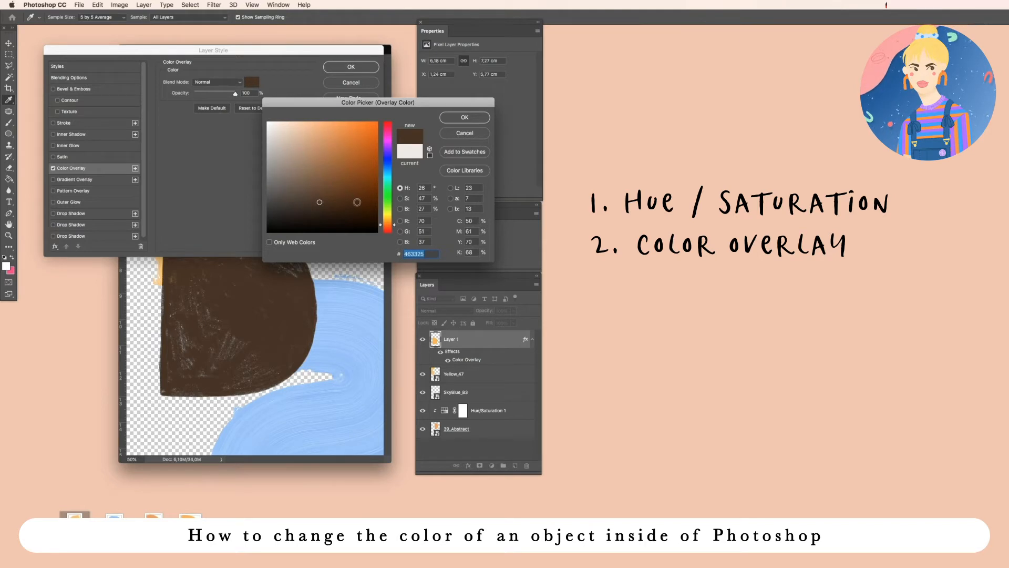
click(388, 190)
mouse_move(349, 152)
mouse_down()
mouse_move(340, 127)
mouse_move(297, 166)
mouse_move(350, 190)
mouse_move(377, 164)
mouse_move(387, 172)
mouse_up()
click(311, 169)
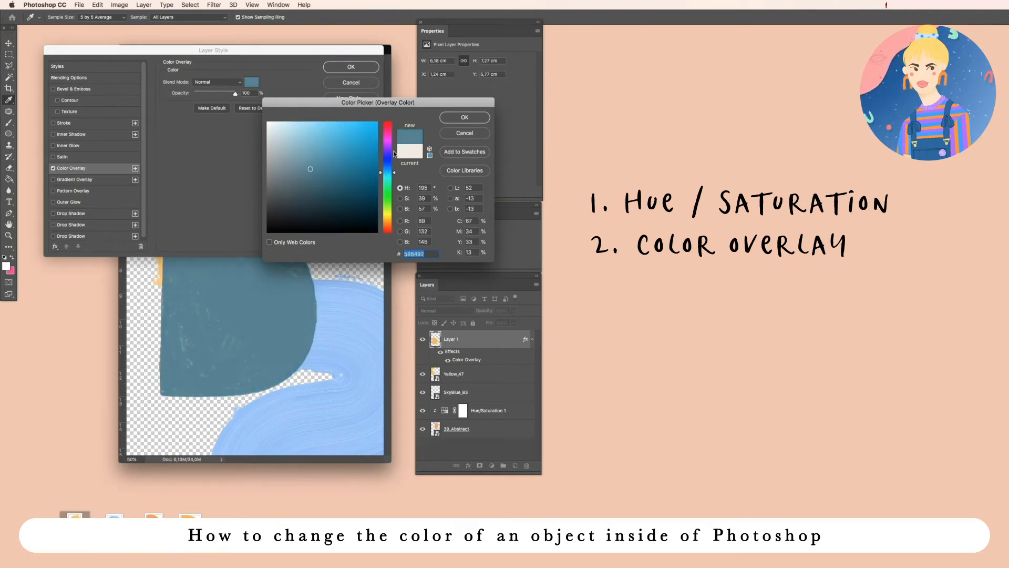
click(455, 118)
Try the Screen and Pin Light blend modes on Layer 1's color overlay.
drag(247, 52, 423, 54)
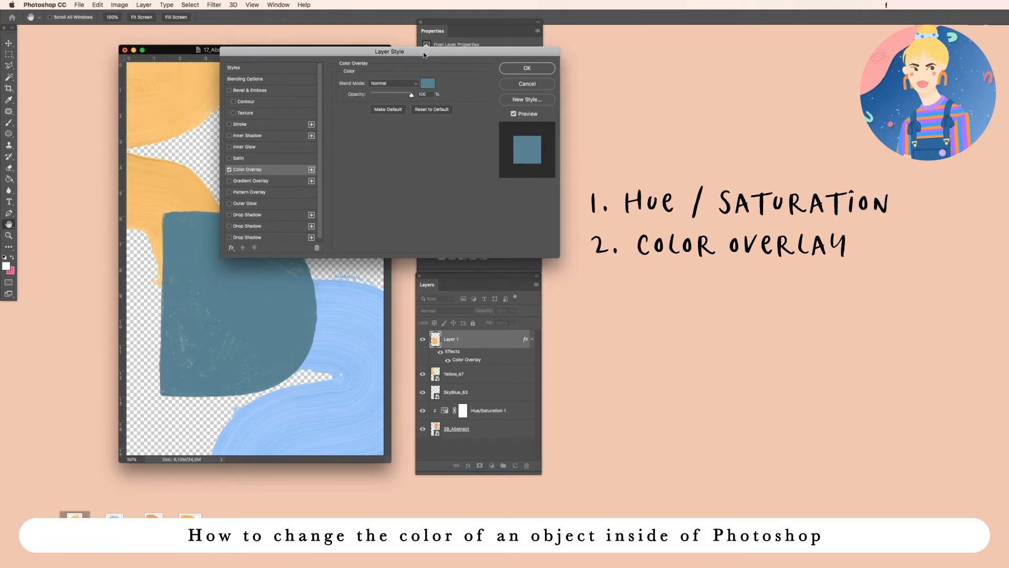
drag(233, 51, 287, 61)
click(447, 93)
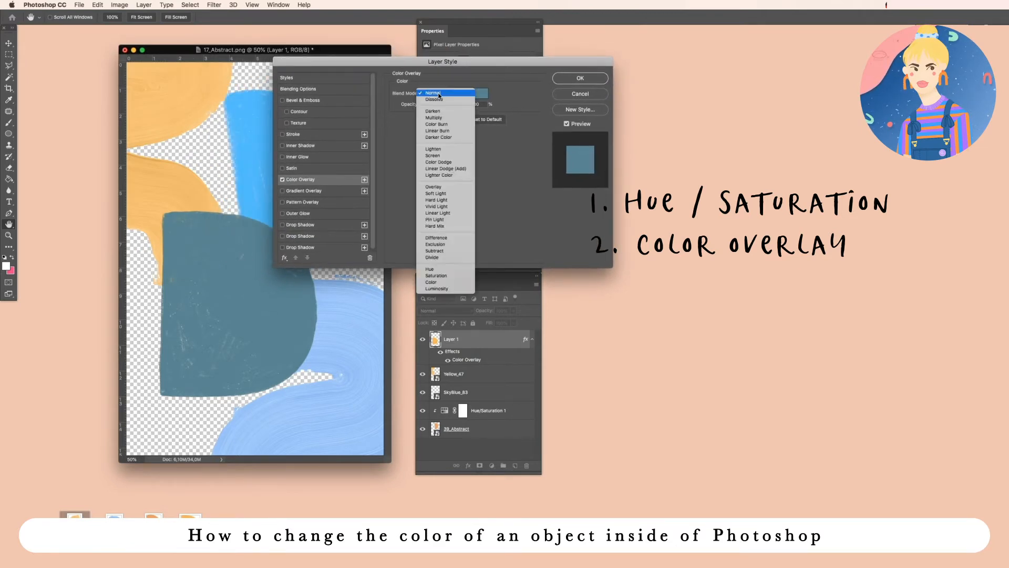
click(436, 156)
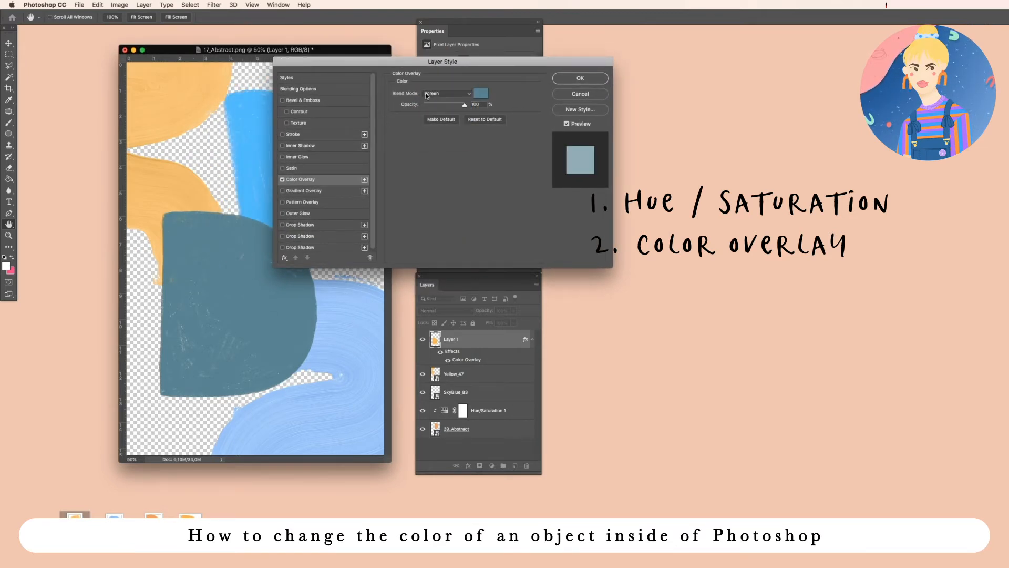
click(442, 93)
click(437, 156)
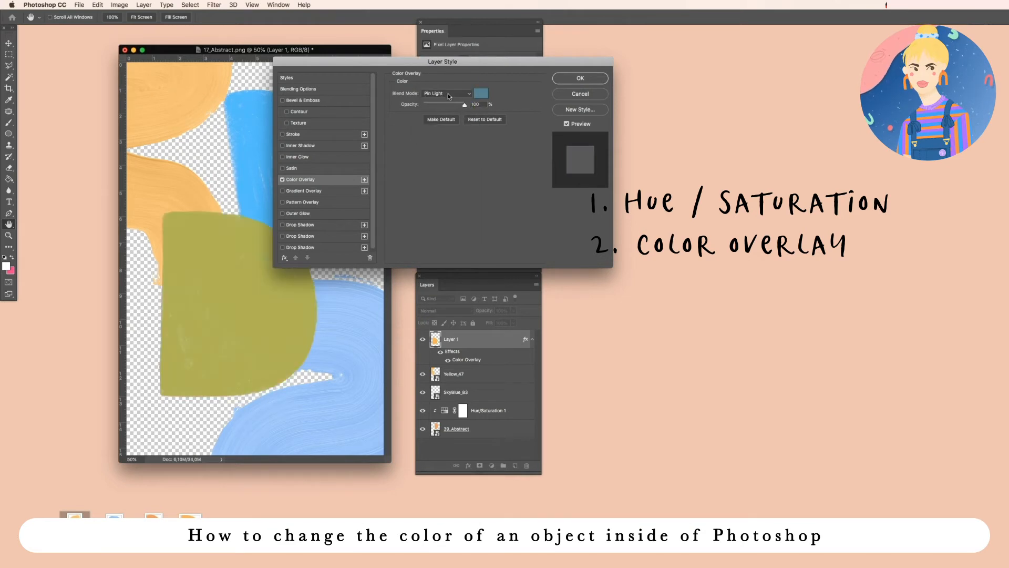
Return the color overlay's blend mode to Normal and apply the layer style to Layer 1.
click(449, 93)
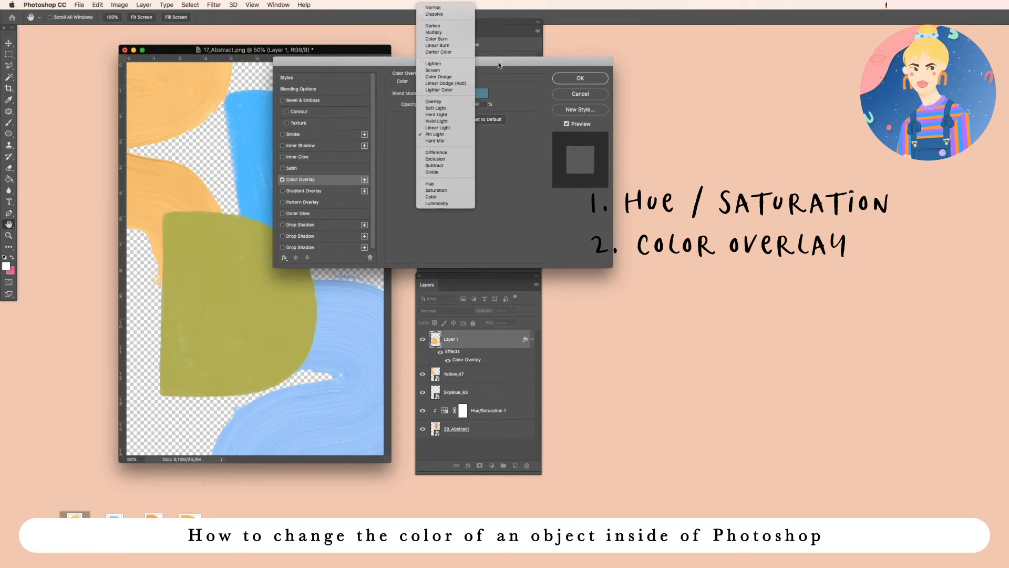
drag(500, 61, 509, 118)
click(455, 152)
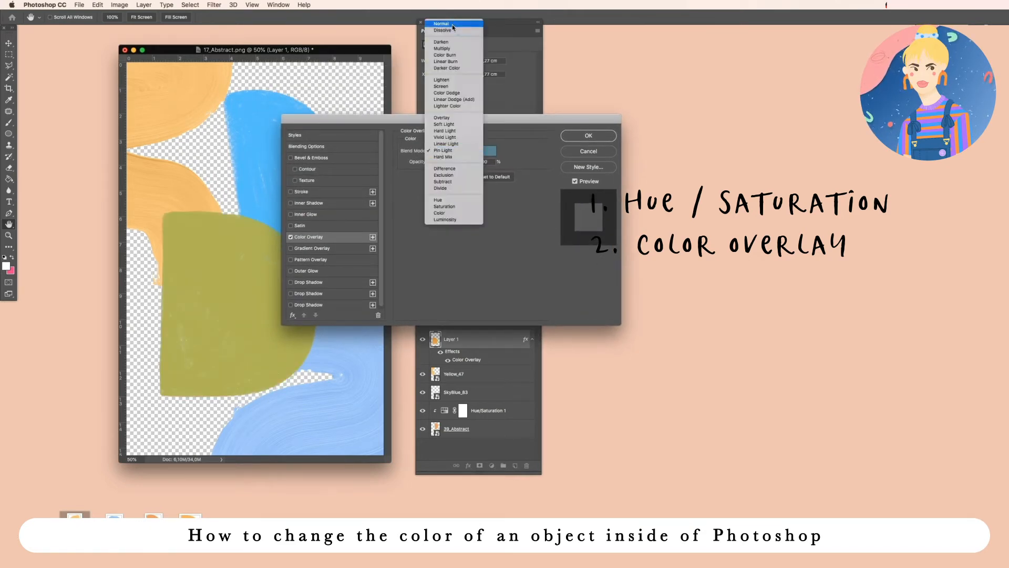
click(452, 25)
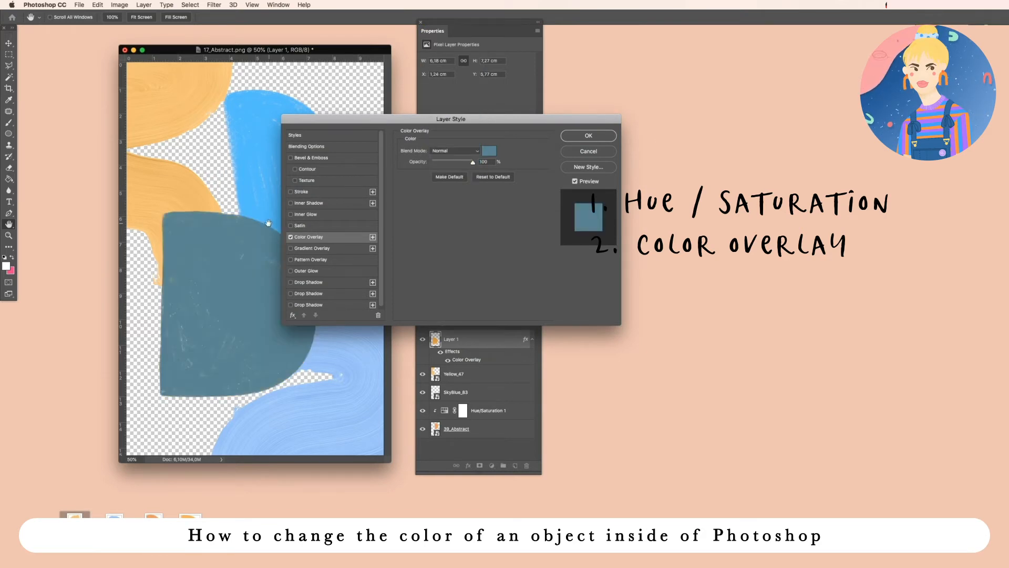
click(594, 138)
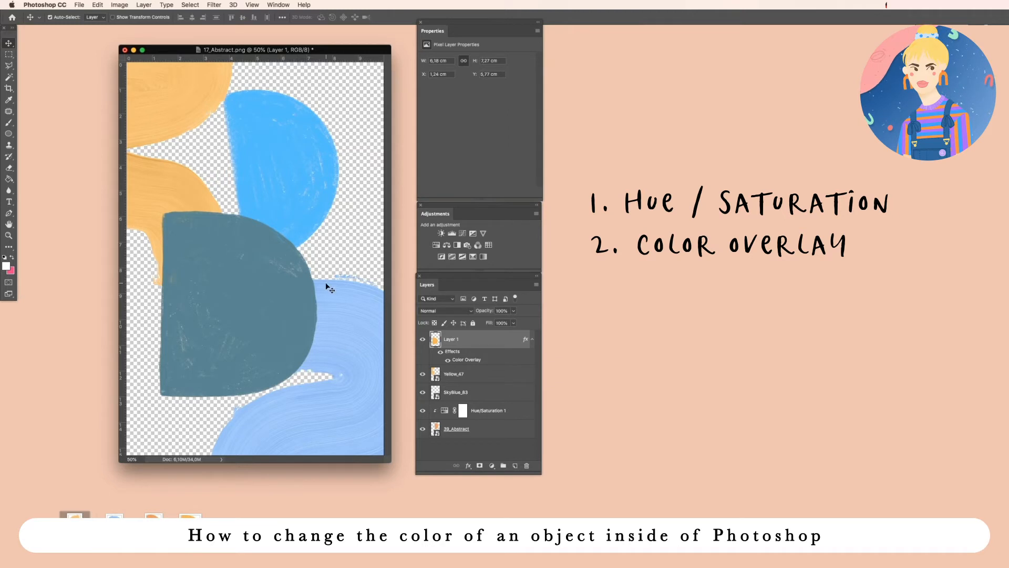
Rename the 39_Abstract layer as HUE & STAURATION.
click(532, 342)
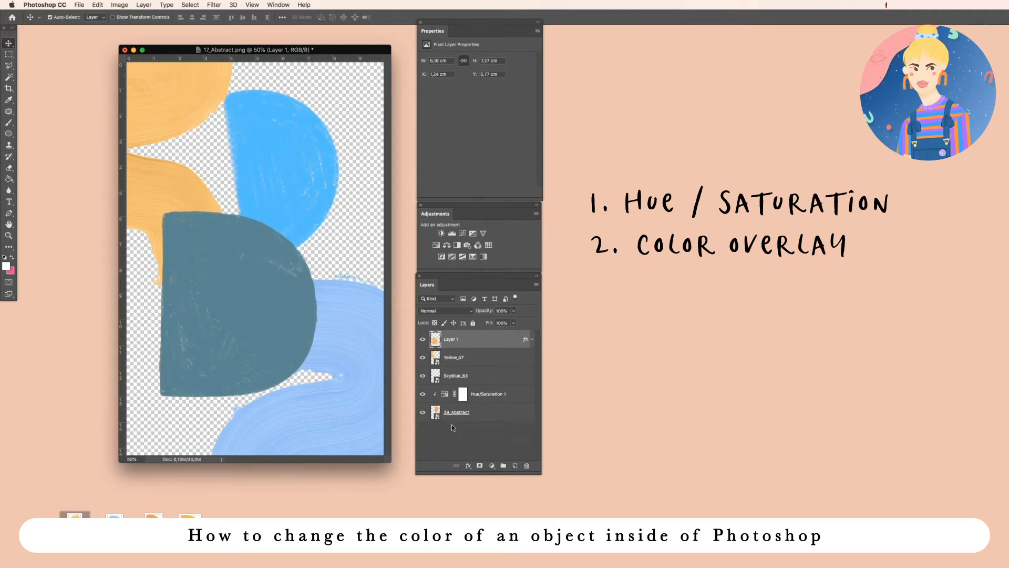
click(424, 394)
click(423, 394)
double_click(457, 412)
text(HU)
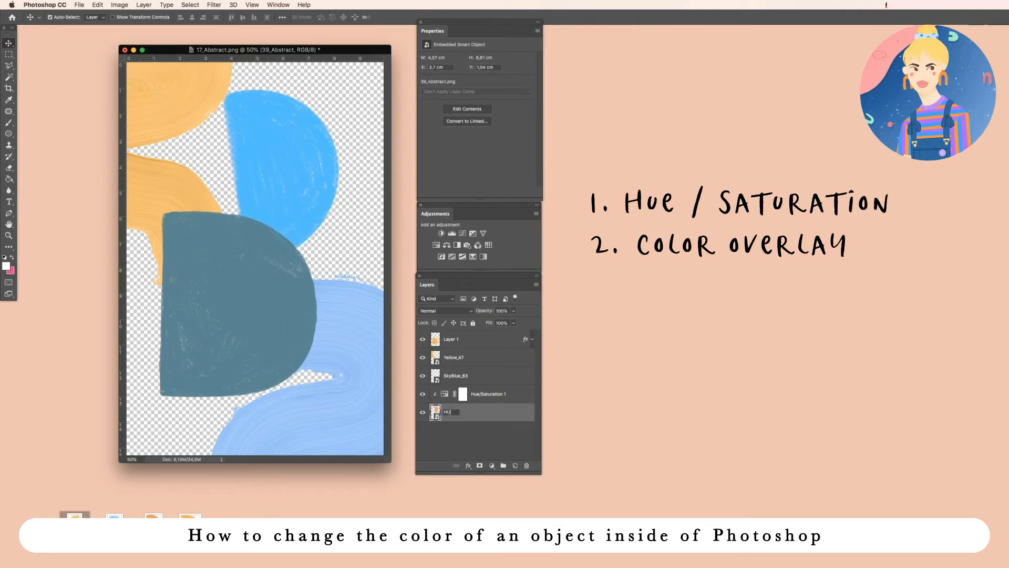
text(E & STAURATION)
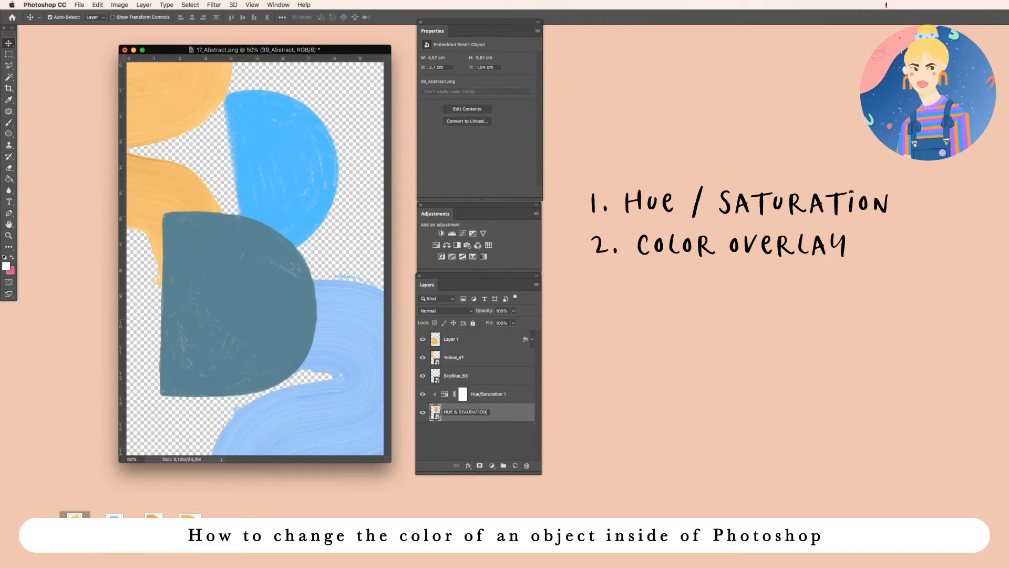
key(Return)
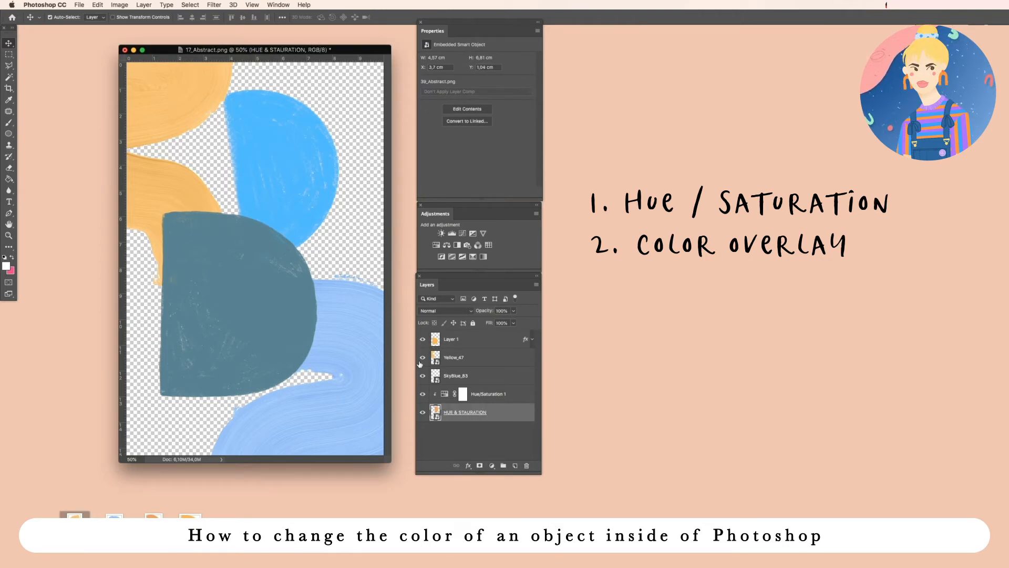
Rename Layer 1, the teal half-circle, as COLOR OVERLAY.
click(422, 339)
click(423, 339)
double_click(452, 338)
text(COLOR OVERLAY)
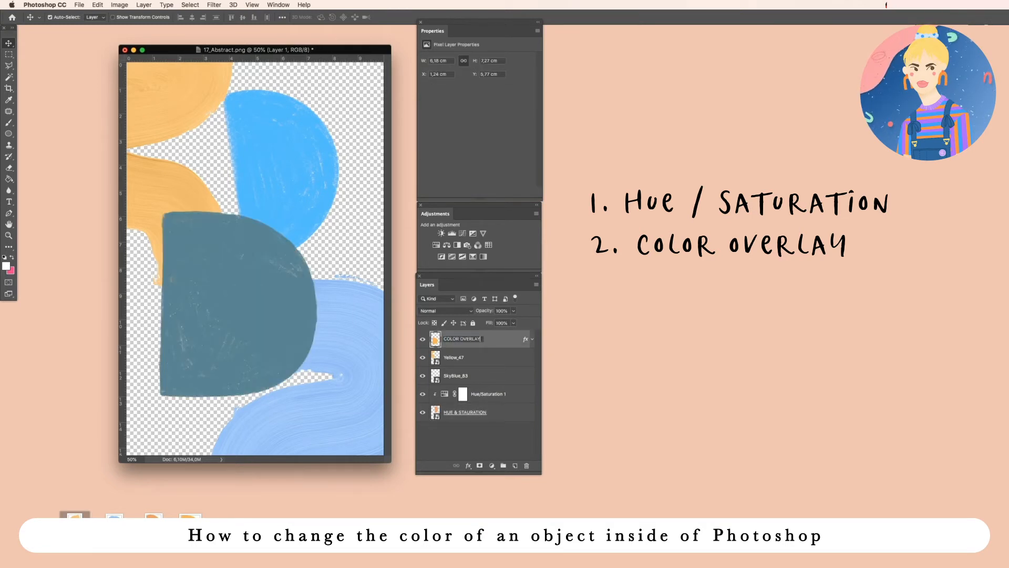
key(Return)
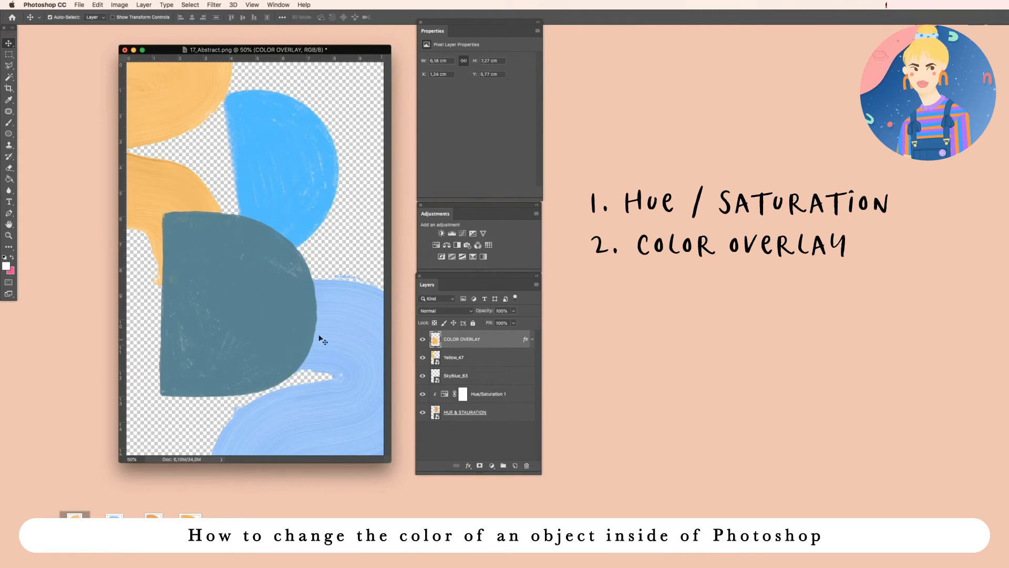
Compare the large half-circle with the COLOR OVERLAY layer's effects shown and hidden.
click(532, 339)
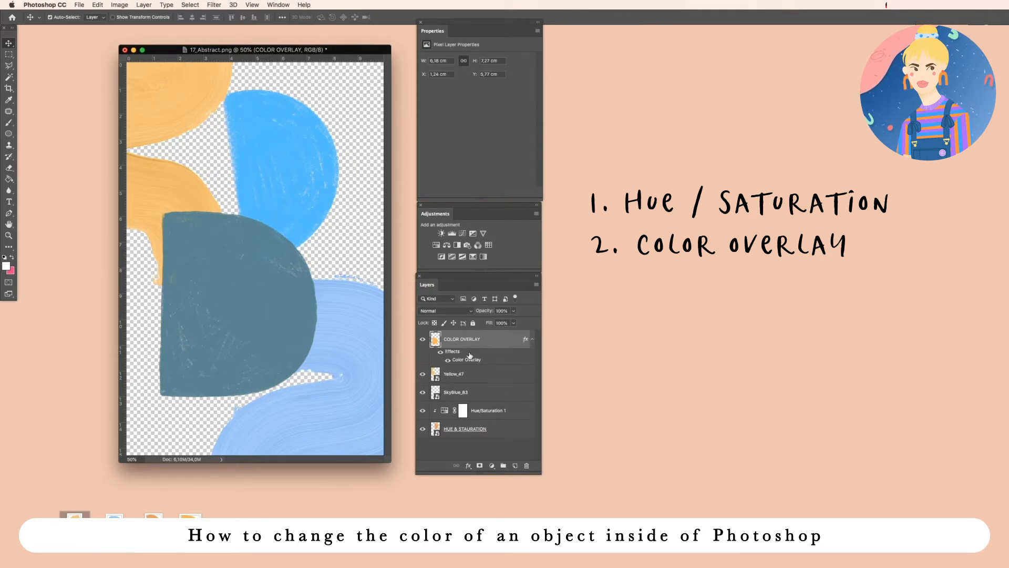
click(440, 353)
click(441, 353)
click(441, 353)
click(441, 353)
click(441, 352)
Change the COLOR OVERLAY layer's overlay color to a darker teal-blue and apply the layer style.
double_click(468, 360)
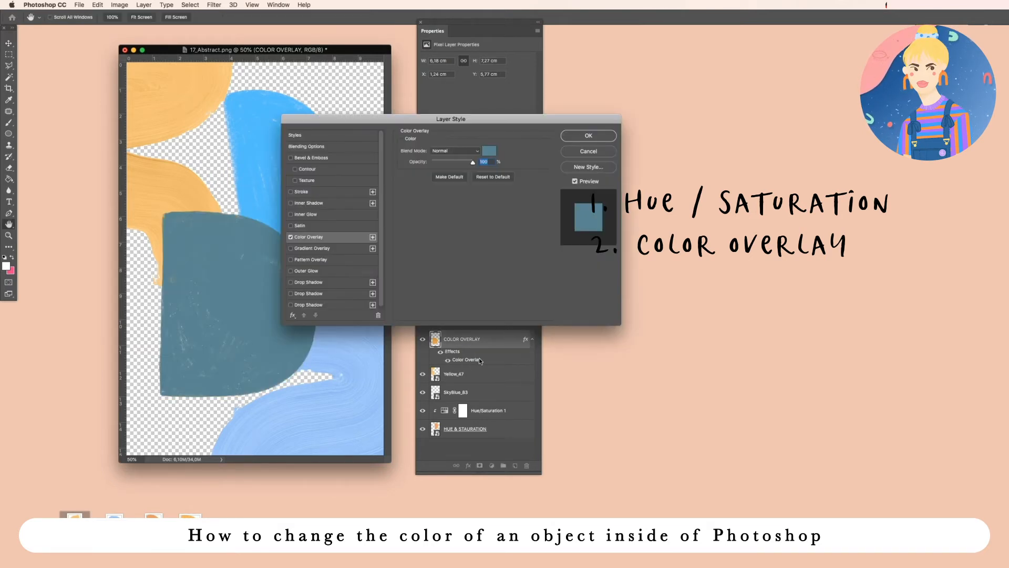
drag(429, 118, 266, 114)
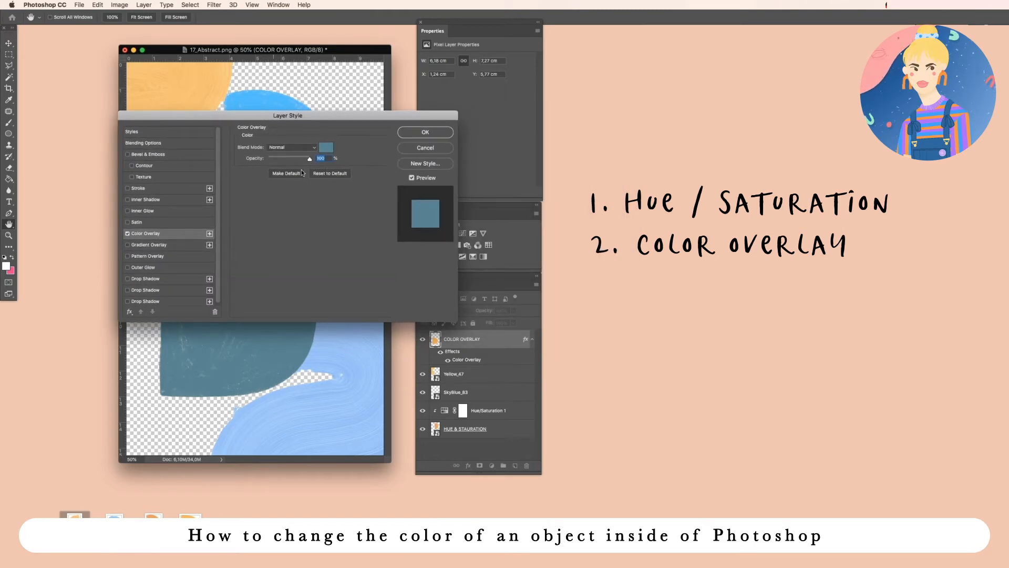
drag(305, 117, 310, 64)
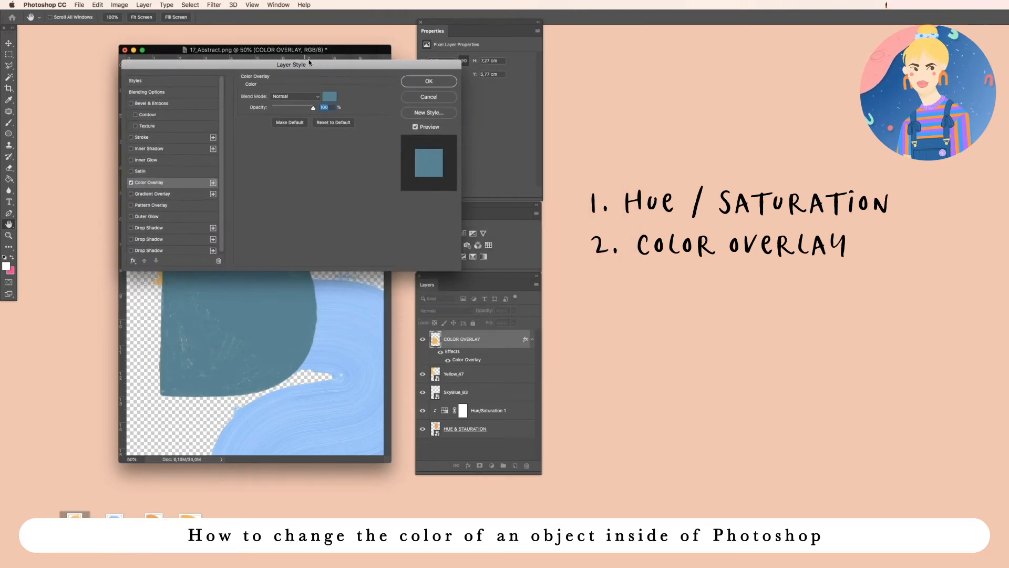
click(329, 95)
click(314, 144)
drag(314, 144, 323, 176)
click(465, 117)
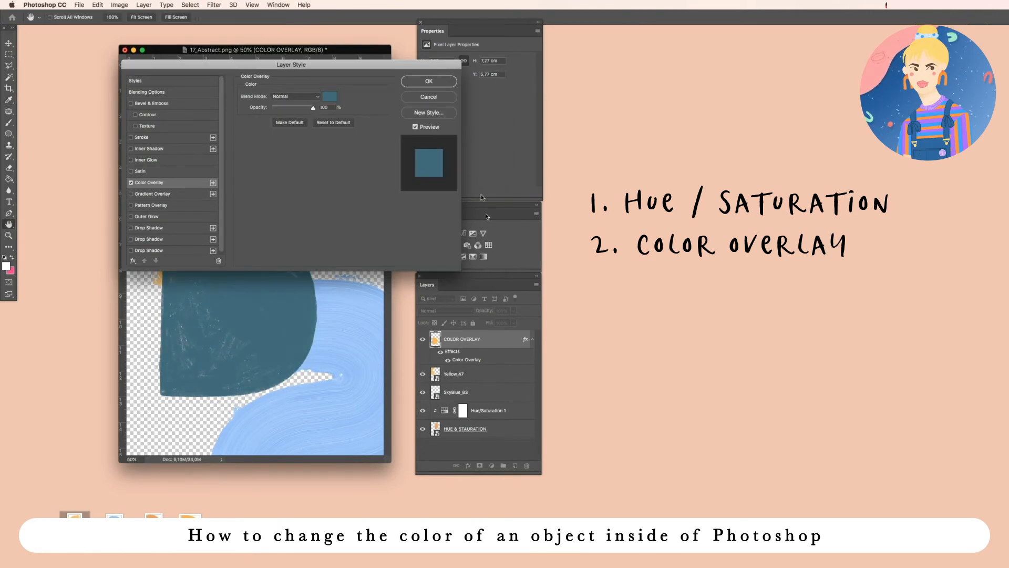
key(Return)
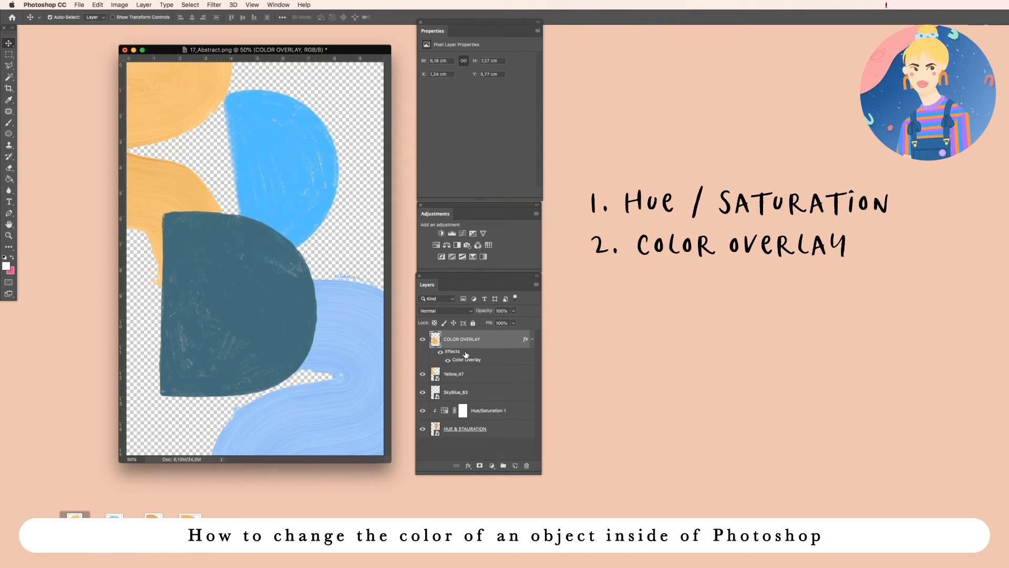
click(532, 339)
Move the Yellow_47 brushstroke down and right, and place a duplicate of it further right at the same height.
click(473, 359)
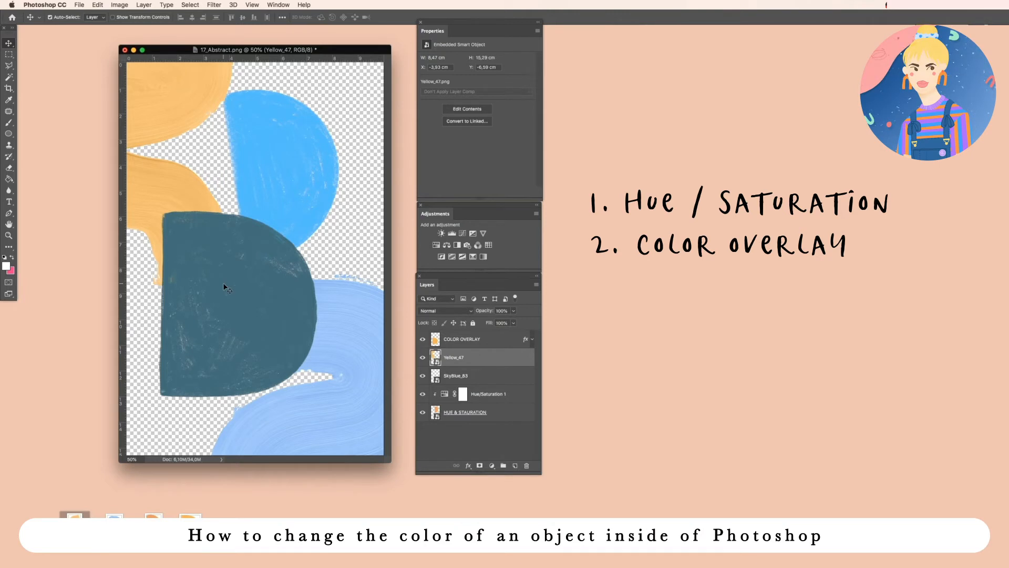
drag(185, 119, 219, 159)
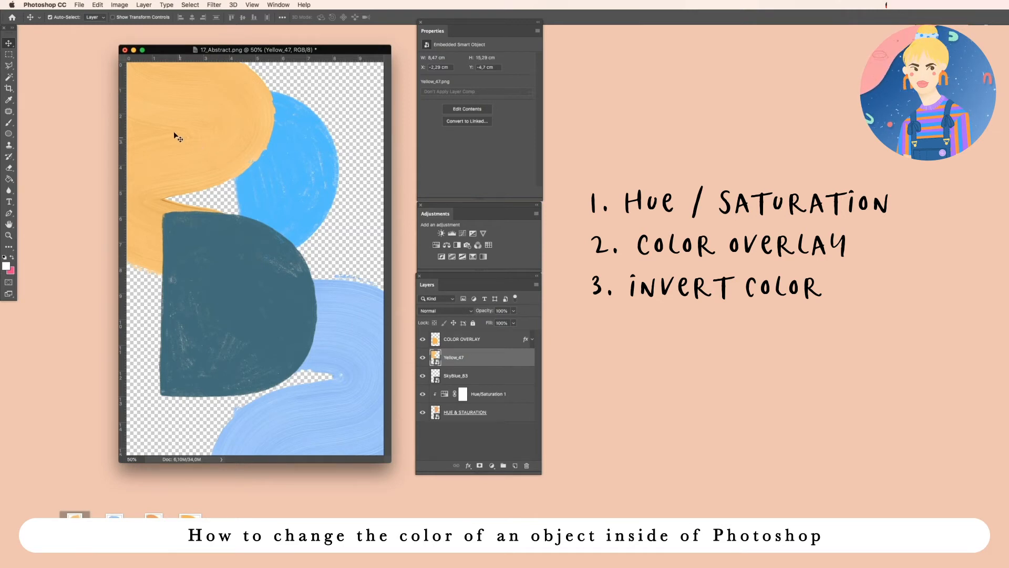
drag(213, 129, 322, 129)
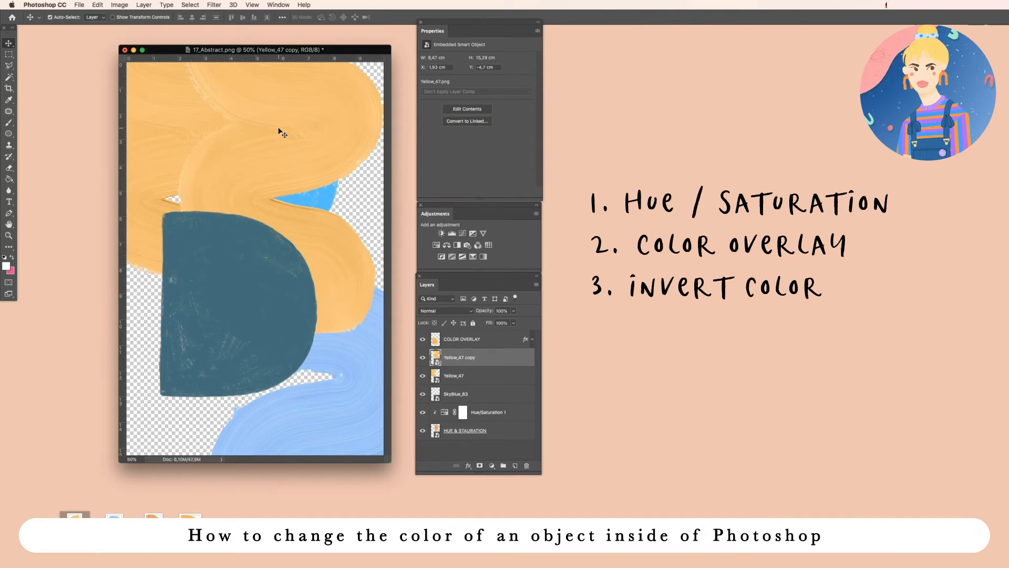
Invert the colors of the Yellow_47 copy and move the inverted stroke toward the right side of the canvas.
key(super)
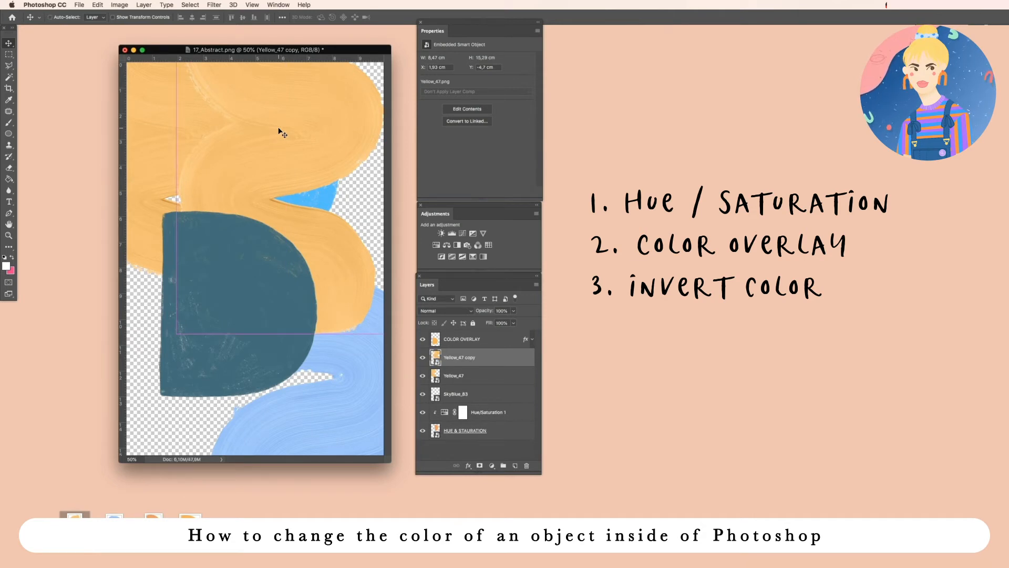
key(super+i)
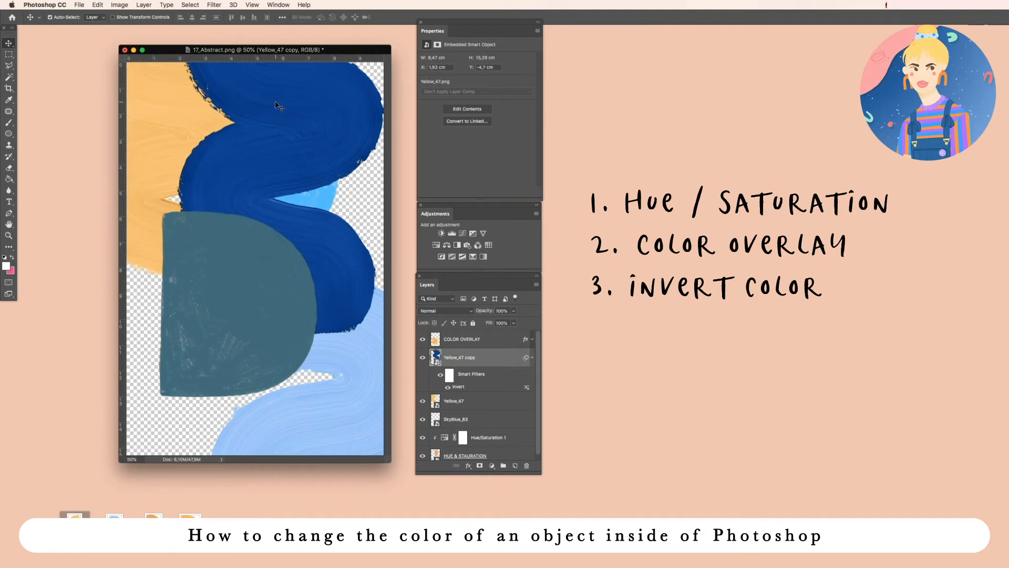
drag(277, 96, 236, 136)
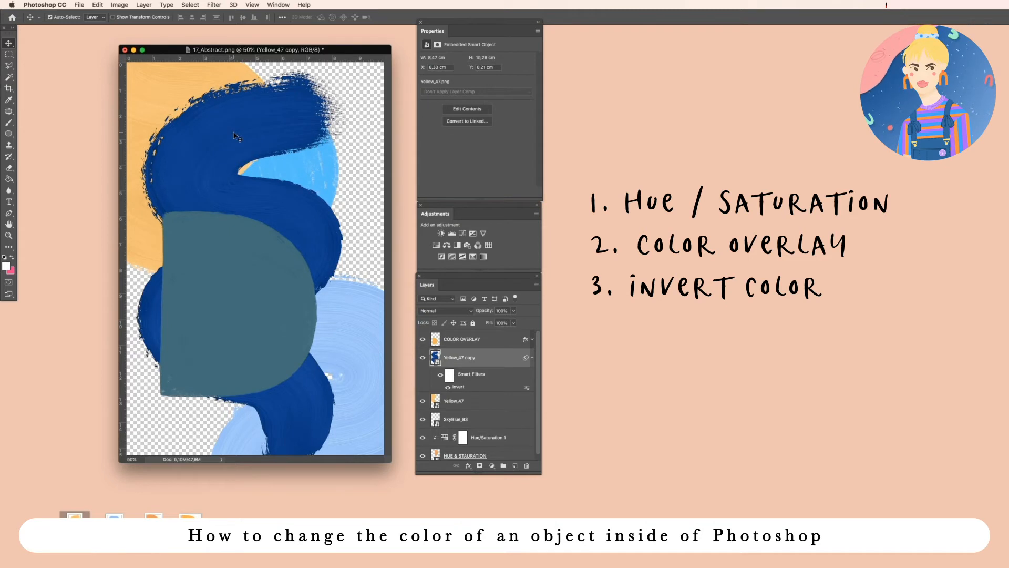
drag(225, 138, 242, 151)
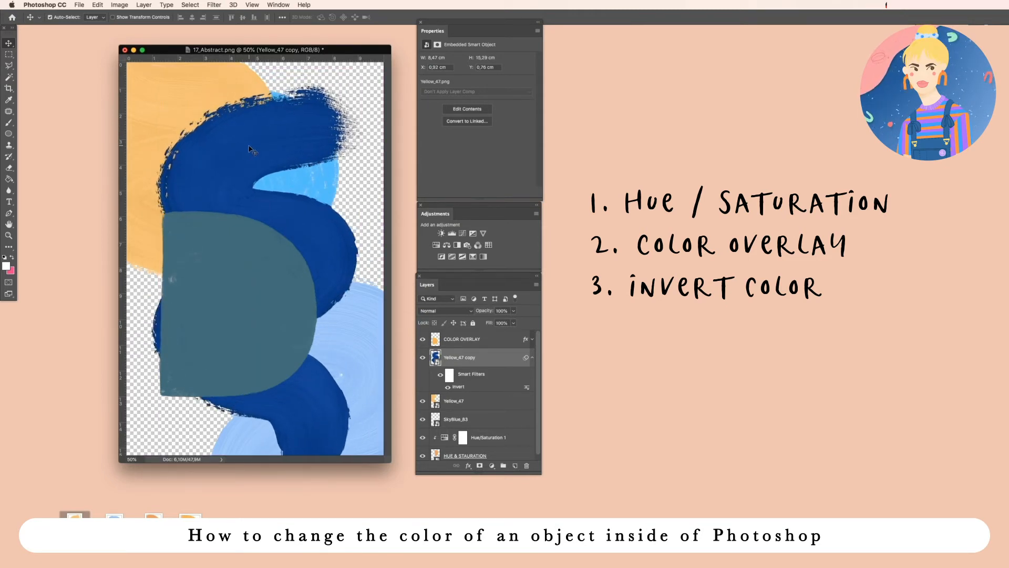
drag(246, 158, 308, 117)
Shift the original yellow stroke beside the inverted one, and move both strokes together to the canvas's lower edge.
drag(178, 99, 216, 184)
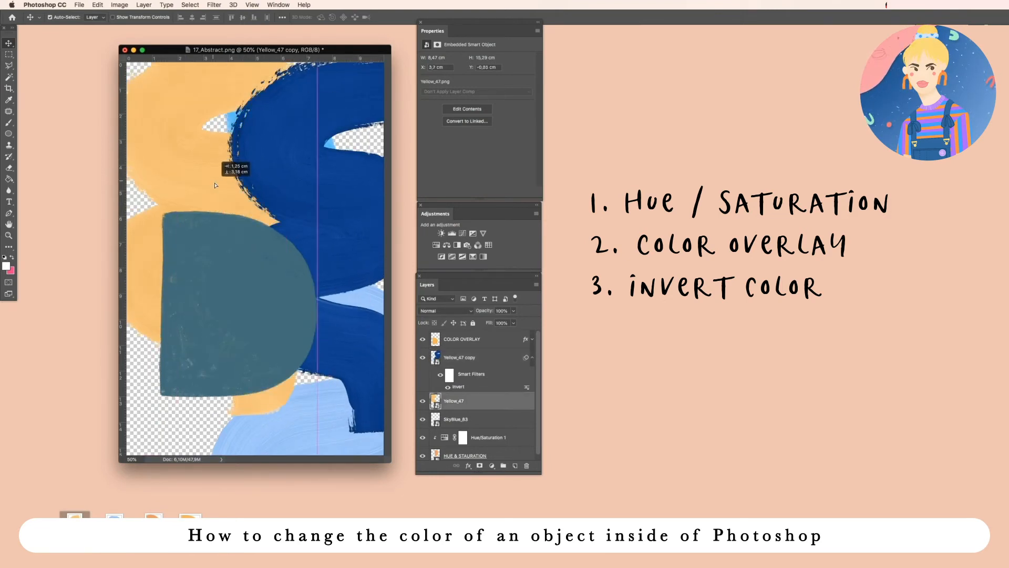
drag(171, 109, 224, 130)
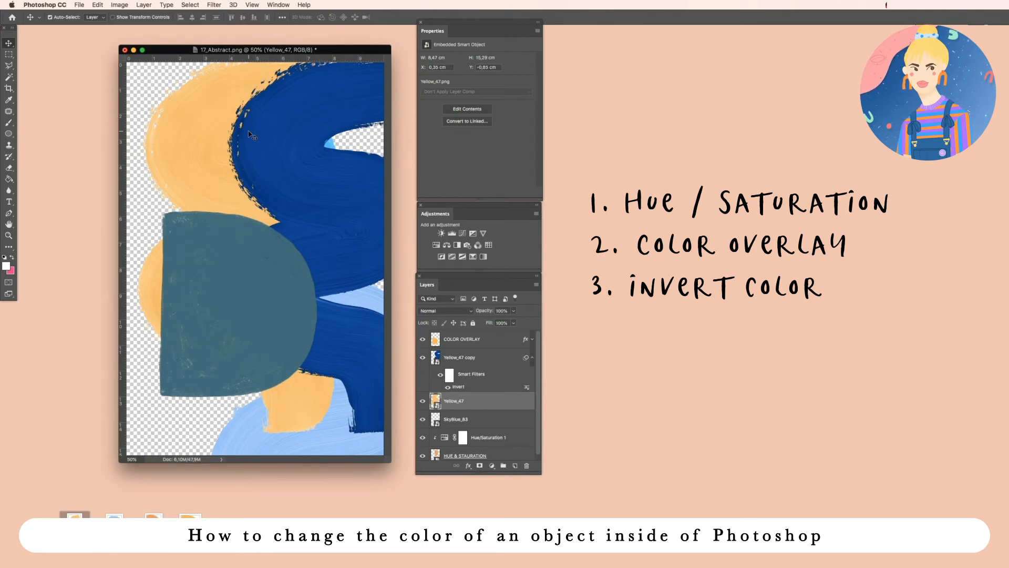
click(532, 358)
shift+click(466, 358)
key(super+t)
drag(211, 140, 268, 399)
key(Return)
Move the SkyBlue_83 stroke to the upper left of the canvas and both half-circles to its right edge.
mouse_move(347, 316)
mouse_down()
mouse_move(327, 173)
mouse_move(248, 123)
mouse_move(218, 84)
mouse_up()
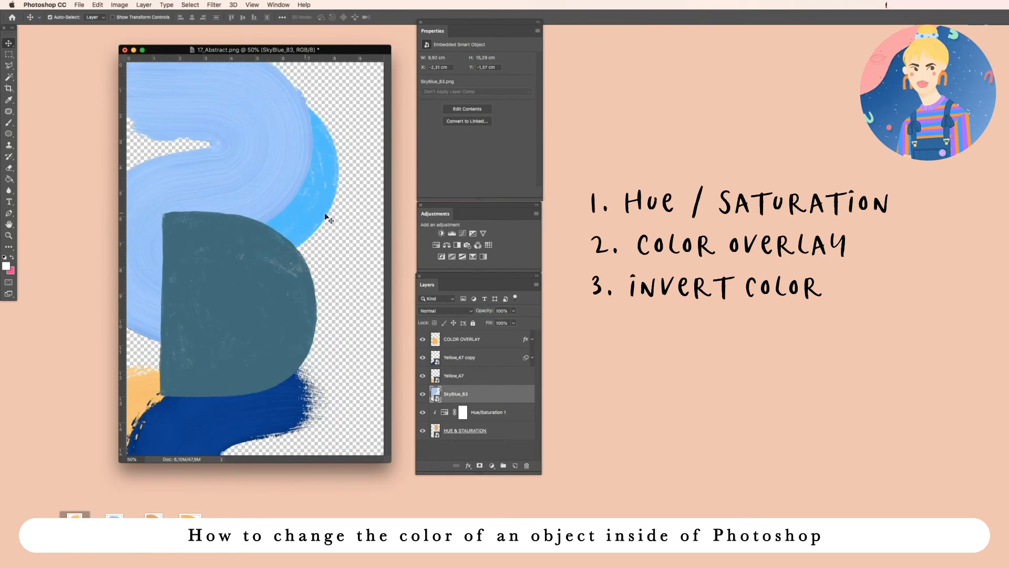
drag(317, 216, 371, 210)
drag(252, 254, 364, 301)
drag(235, 175, 264, 199)
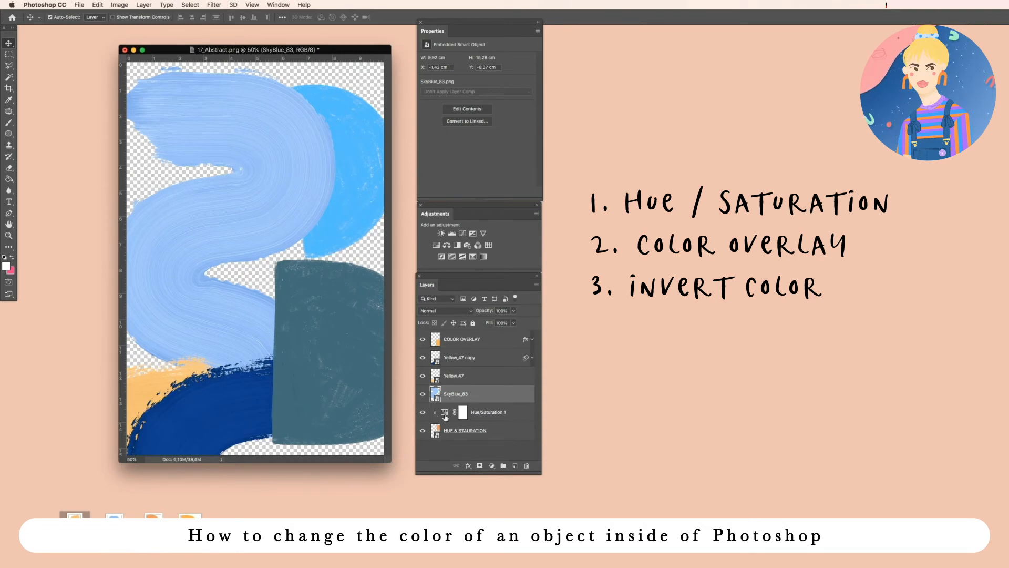
Rename the inverted Yellow_47 copy layer as contemporary.
click(470, 359)
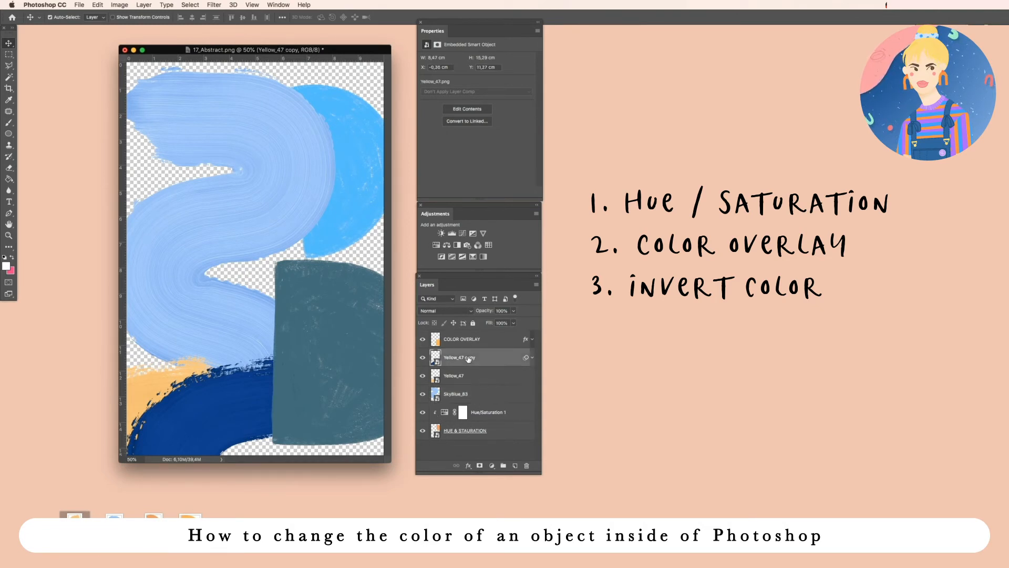
click(422, 358)
click(422, 358)
double_click(462, 358)
text(contempora)
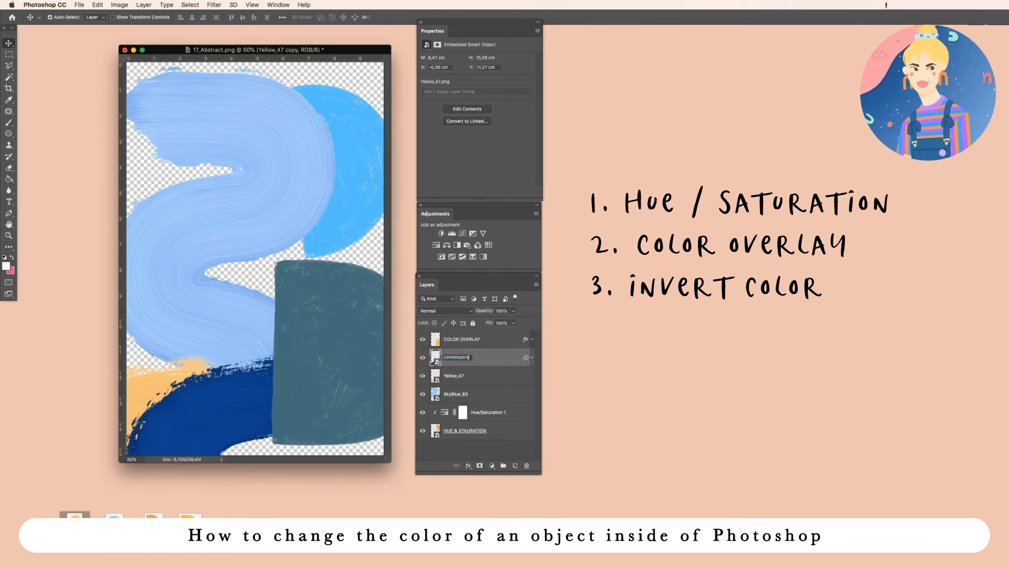
Copy the name contemporary and apply it to the Yellow_47 layer.
key(super+a)
key(super+c)
double_click(458, 376)
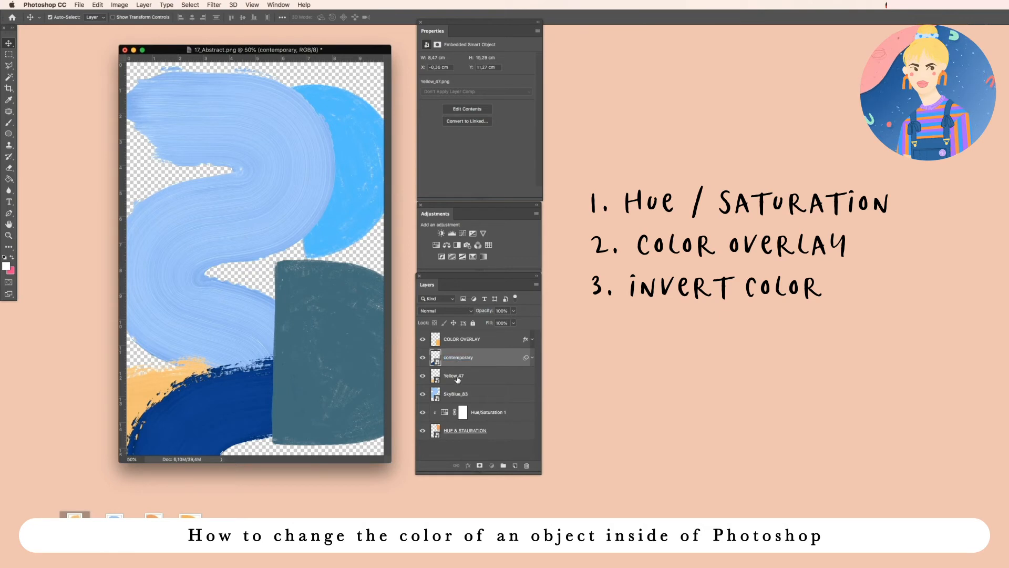
key(super+v)
key(Return)
Nudge the SkyBlue_83 stroke down and right, and add a coral-red Solid Color fill layer directly above it.
click(478, 396)
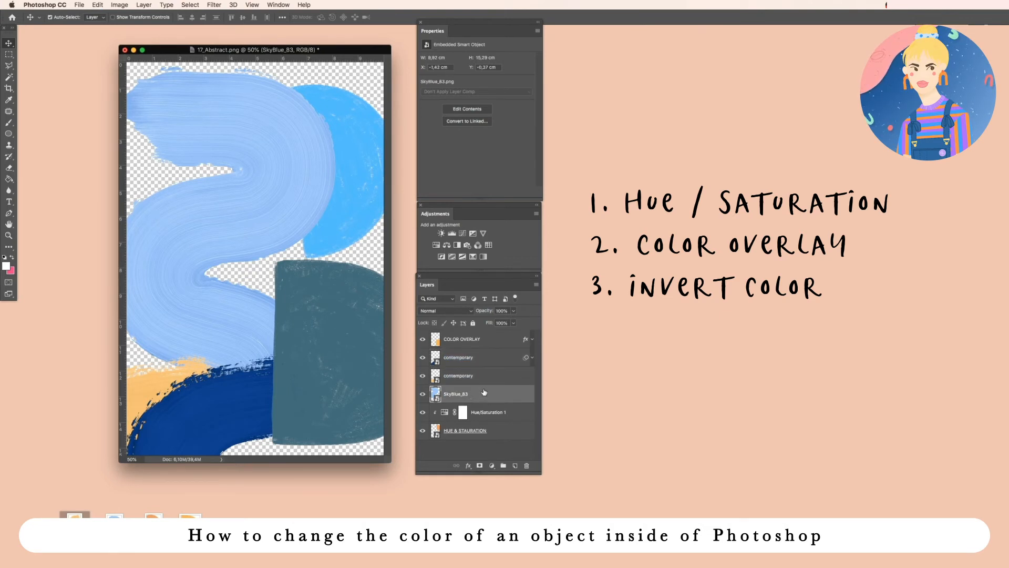
mouse_move(270, 179)
mouse_down()
mouse_move(309, 171)
mouse_move(295, 191)
mouse_up()
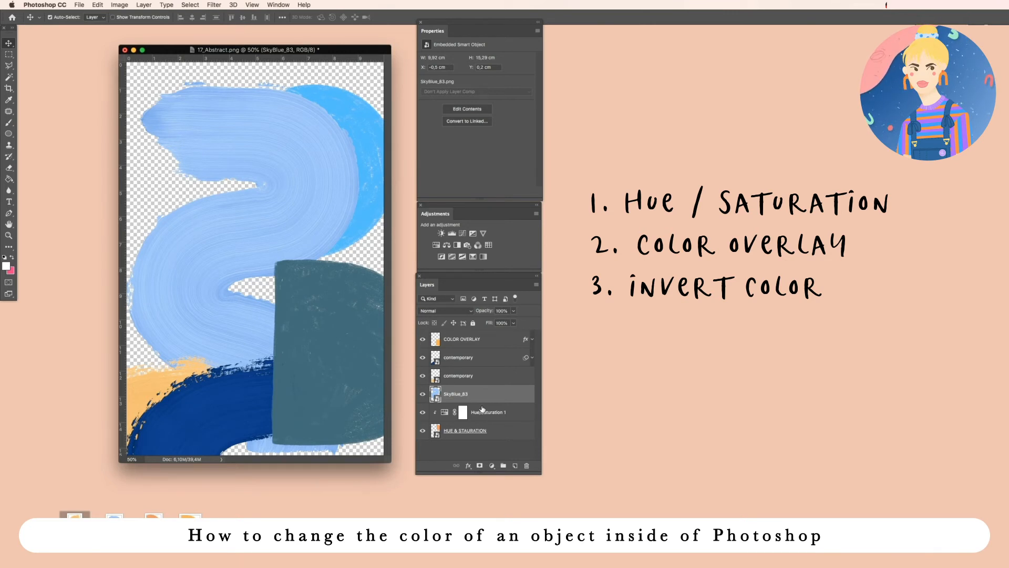
click(491, 465)
click(502, 474)
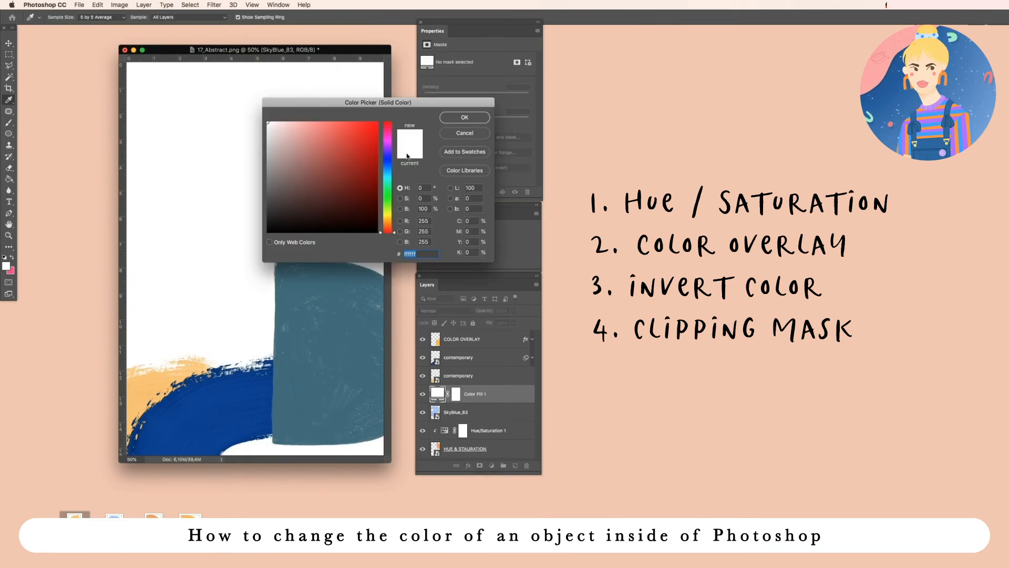
click(339, 153)
click(465, 117)
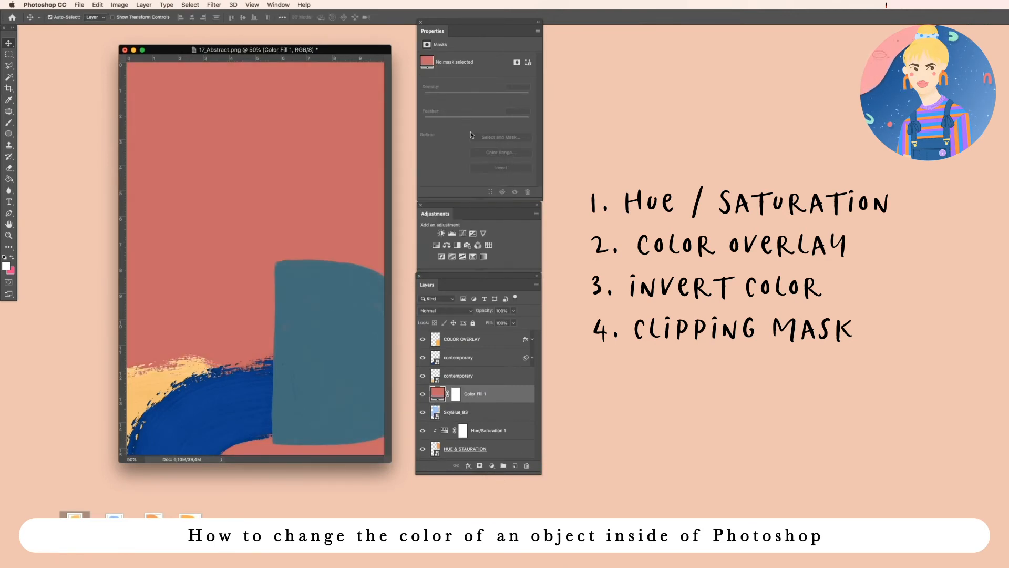
Toggle the Color Fill 1 layer's visibility and clip it to the SkyBlue_83 layer.
click(423, 394)
click(423, 394)
click(423, 395)
click(423, 395)
alt+click(470, 403)
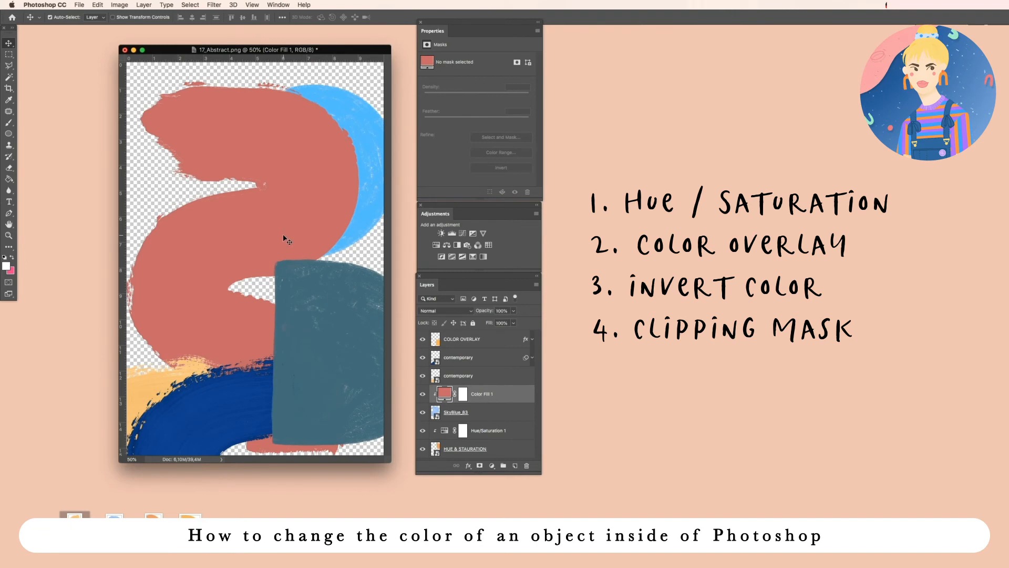
Examine the brushstroke's texture up close with the clipped color fill shown and hidden.
click(9, 236)
mouse_move(255, 143)
mouse_down()
mouse_move(326, 147)
mouse_move(271, 146)
mouse_up()
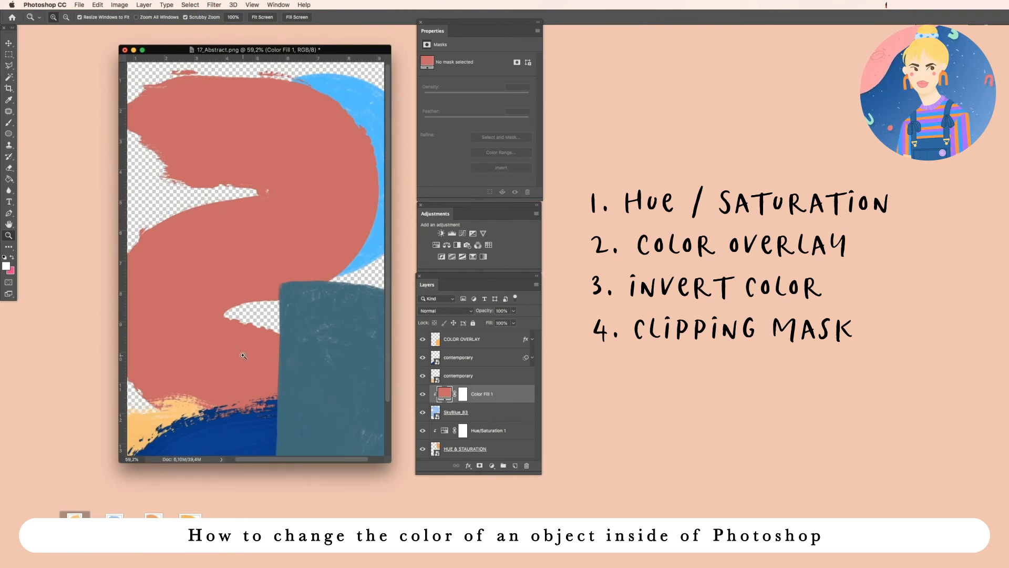
click(422, 394)
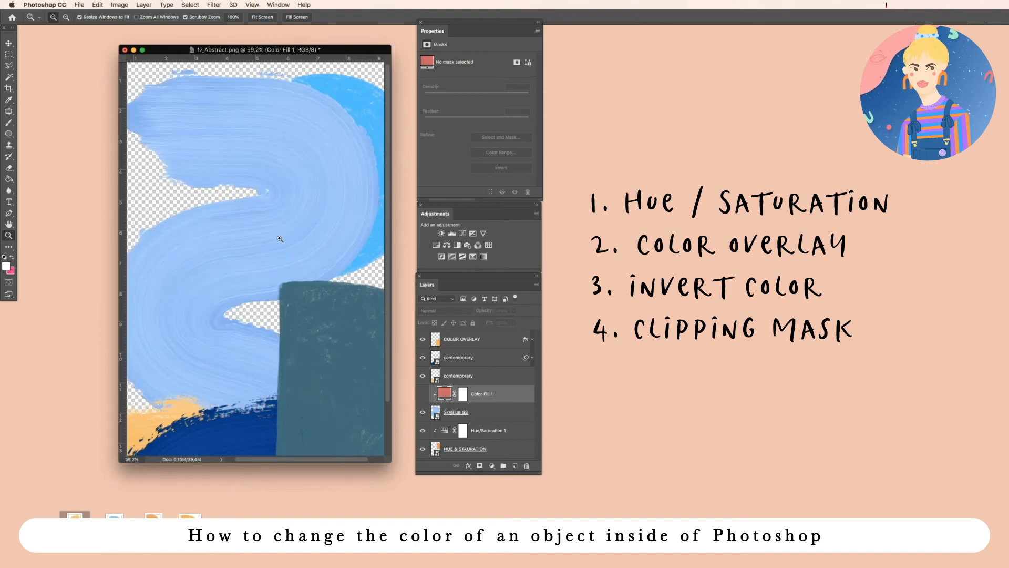
mouse_move(280, 232)
mouse_down()
mouse_move(304, 232)
mouse_move(273, 236)
mouse_move(292, 263)
mouse_move(275, 228)
mouse_move(262, 229)
mouse_up()
click(422, 394)
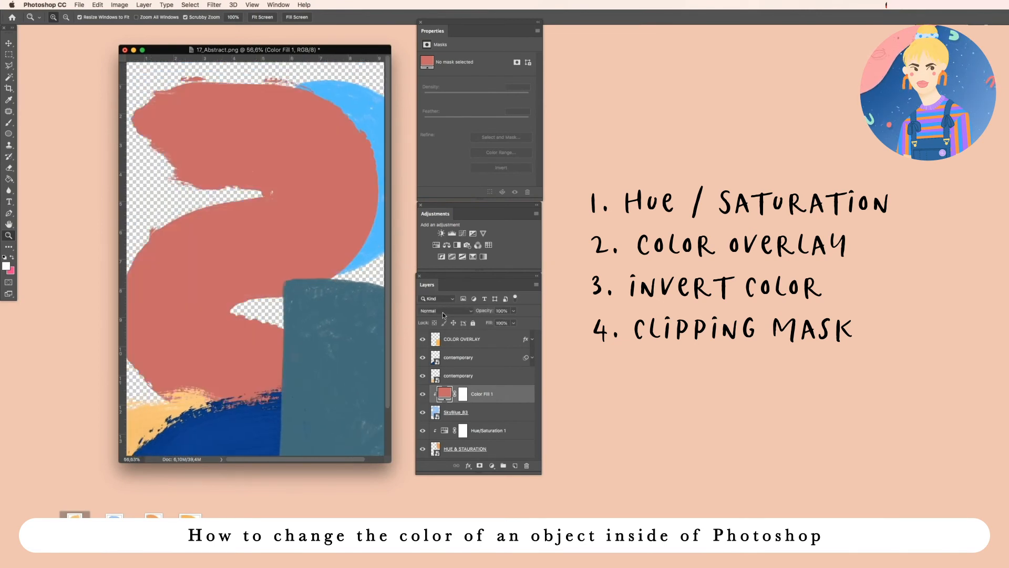
Set the Color Fill 1 layer's blend mode to Color and enlarge the document window to view the whole stroke.
click(442, 311)
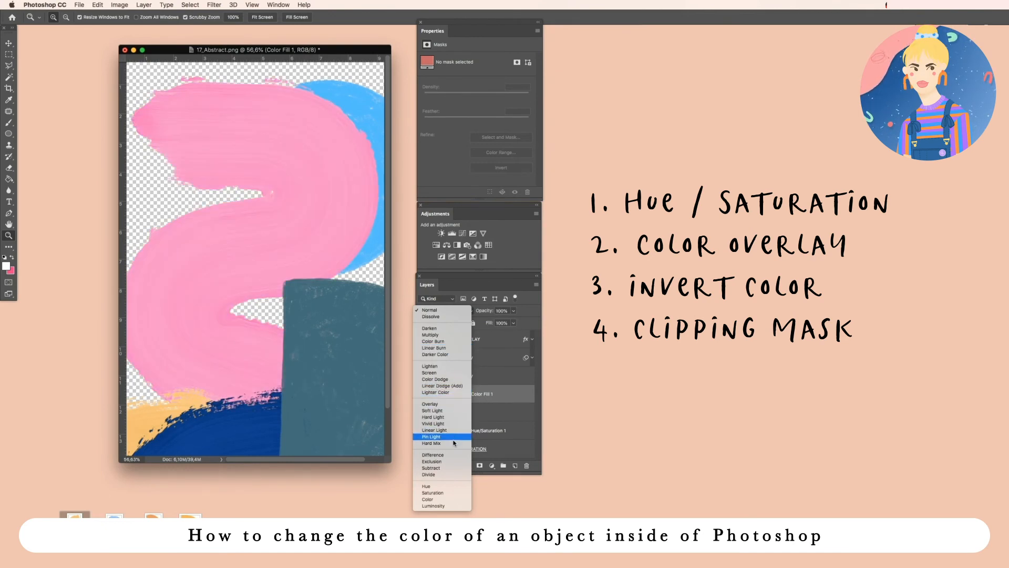
click(449, 502)
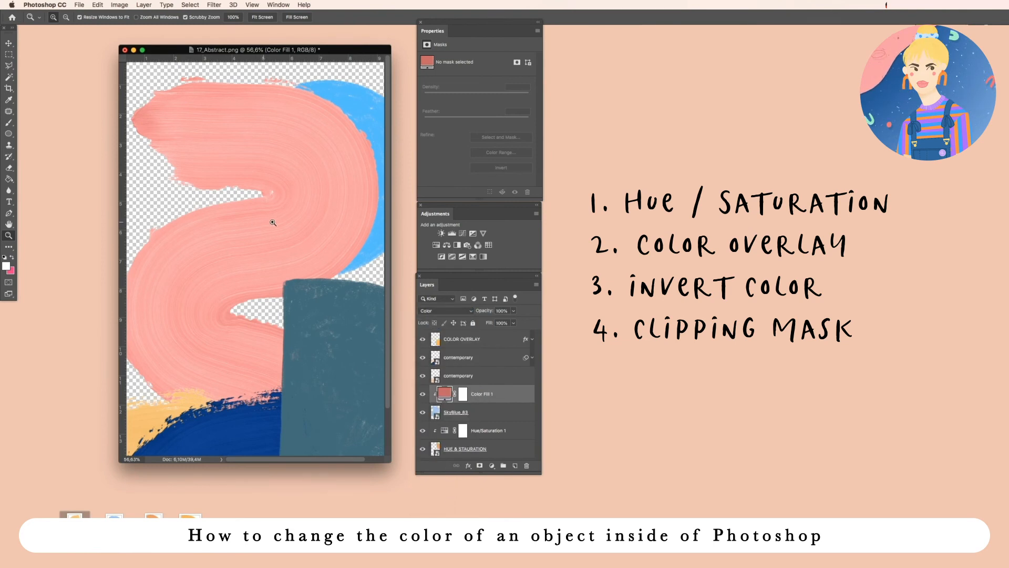
drag(118, 47, 40, 28)
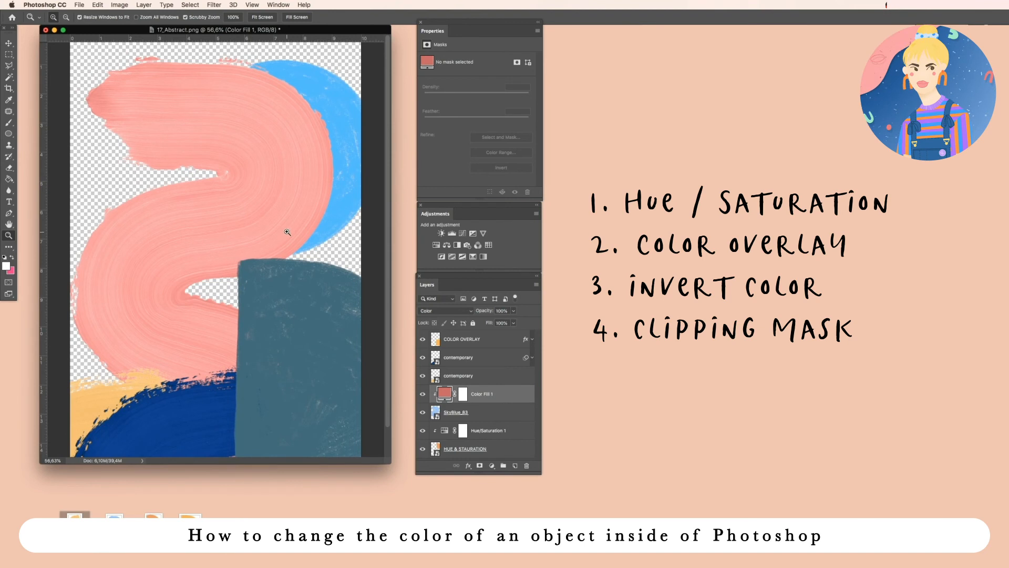
click(423, 398)
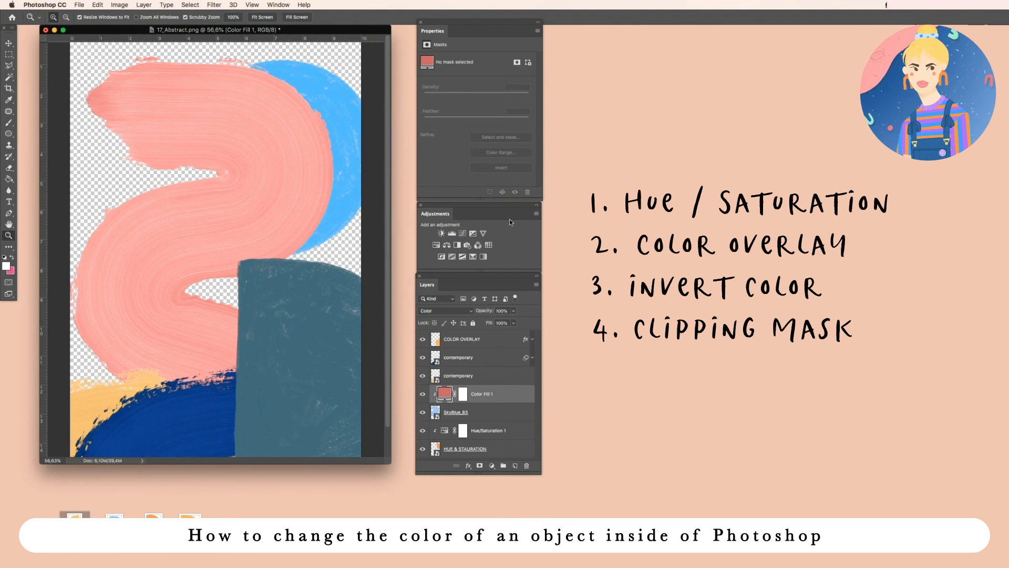
Add a Curves adjustment clipped above Color Fill 1 and pull its RGB curve down to darken the stroke.
click(462, 232)
key(super+alt+g)
mouse_move(500, 108)
mouse_down()
mouse_move(501, 127)
mouse_move(508, 114)
mouse_up()
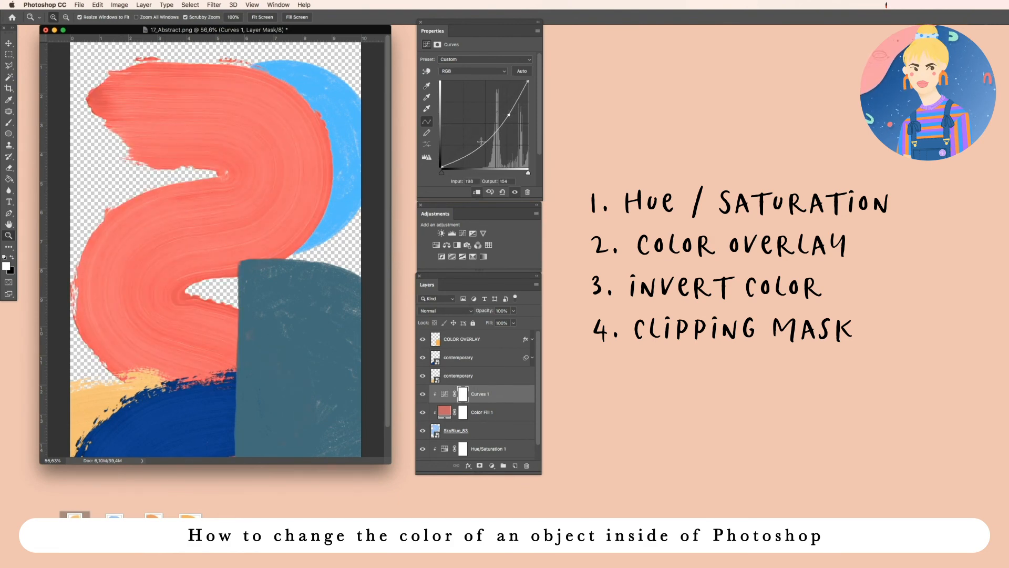